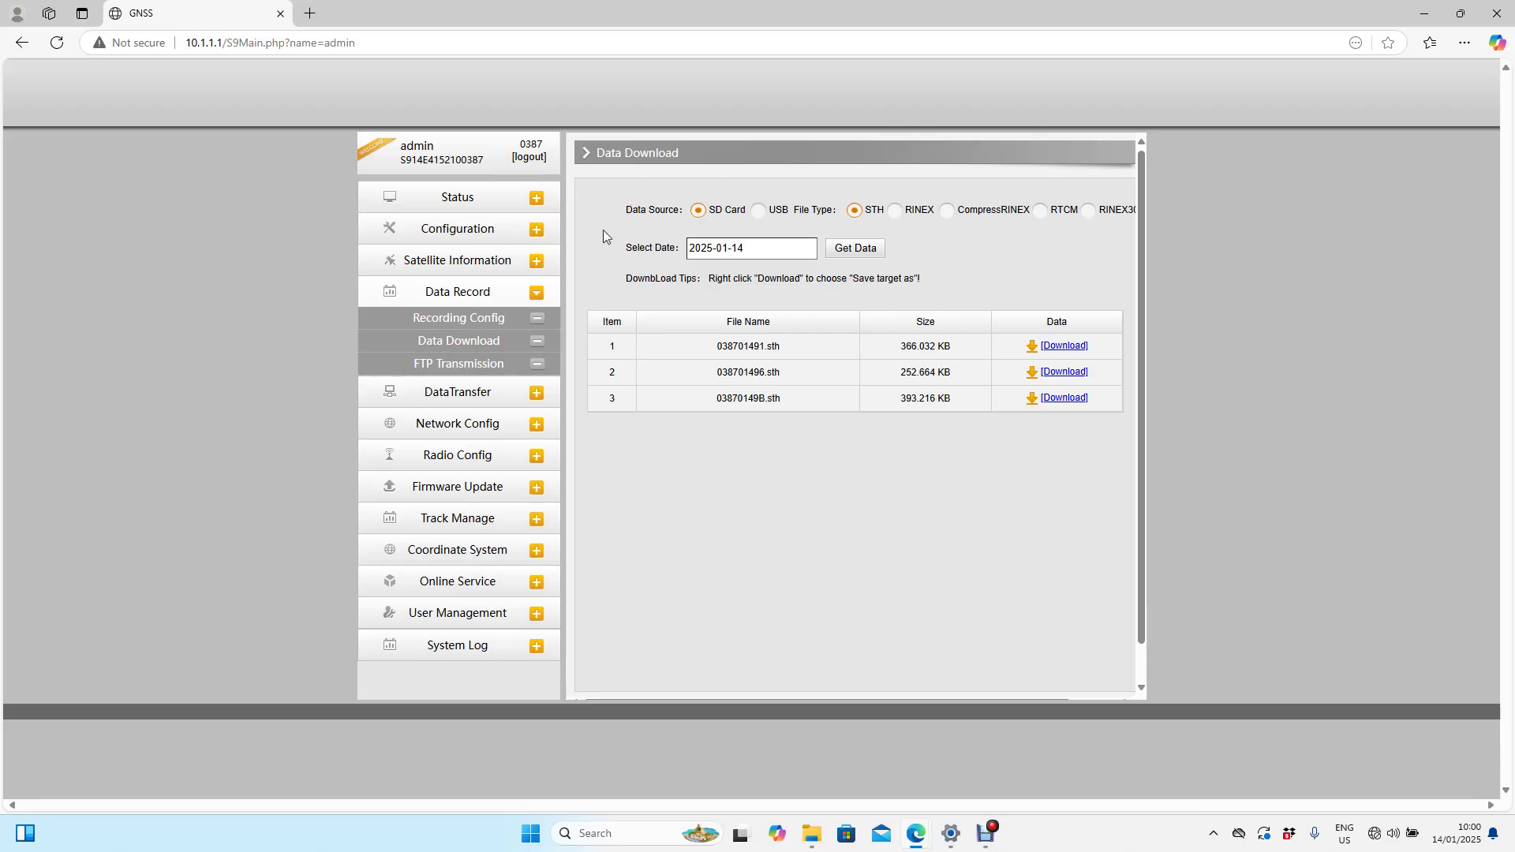
# - Open the receiver's recording configuration and submit its settings as they stand
pyautogui.click(474, 324)
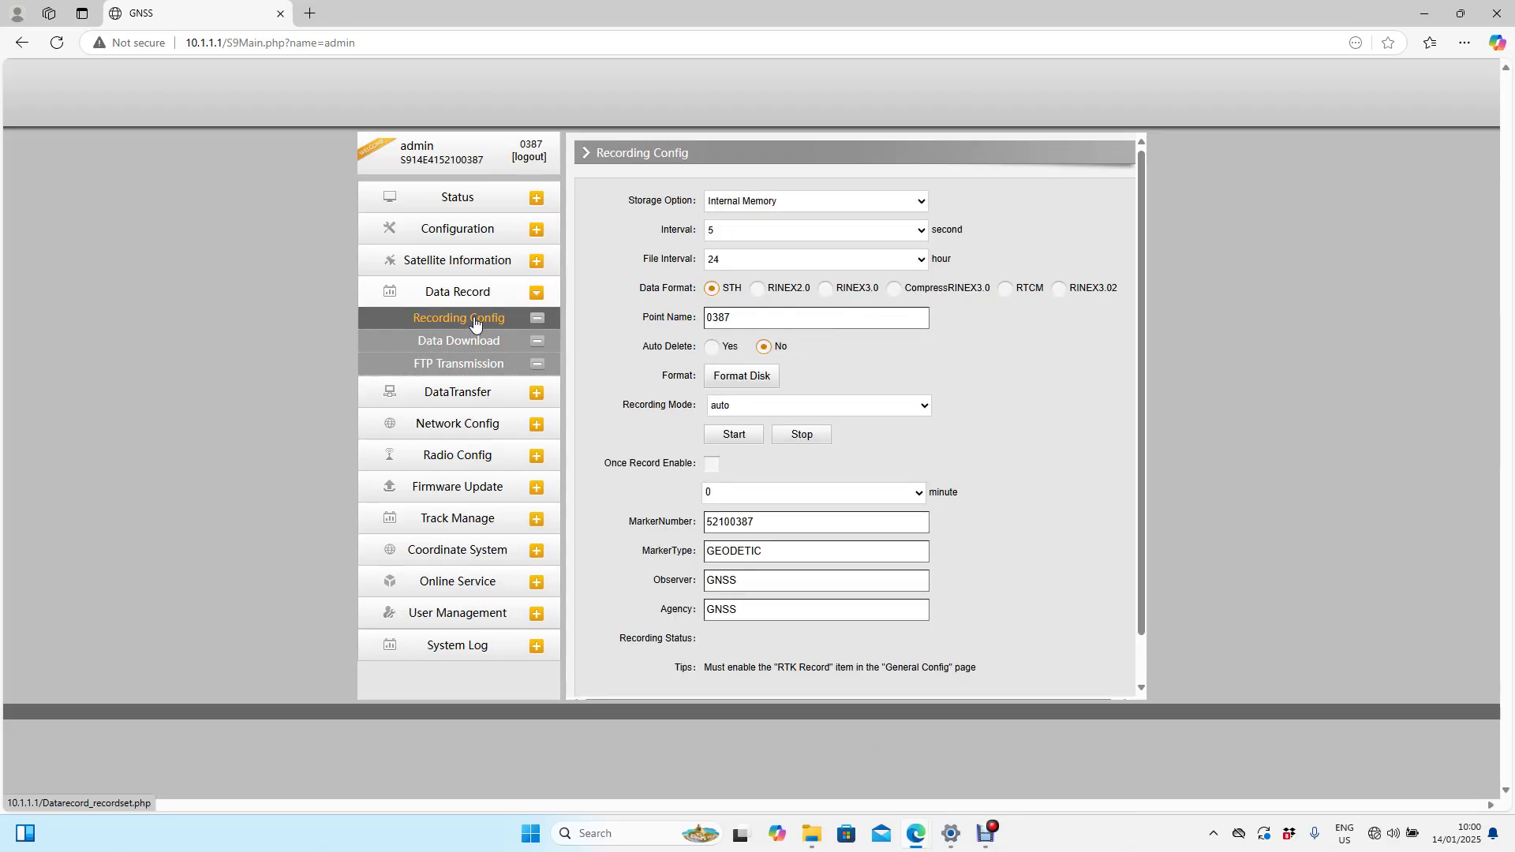
pyautogui.click(469, 293)
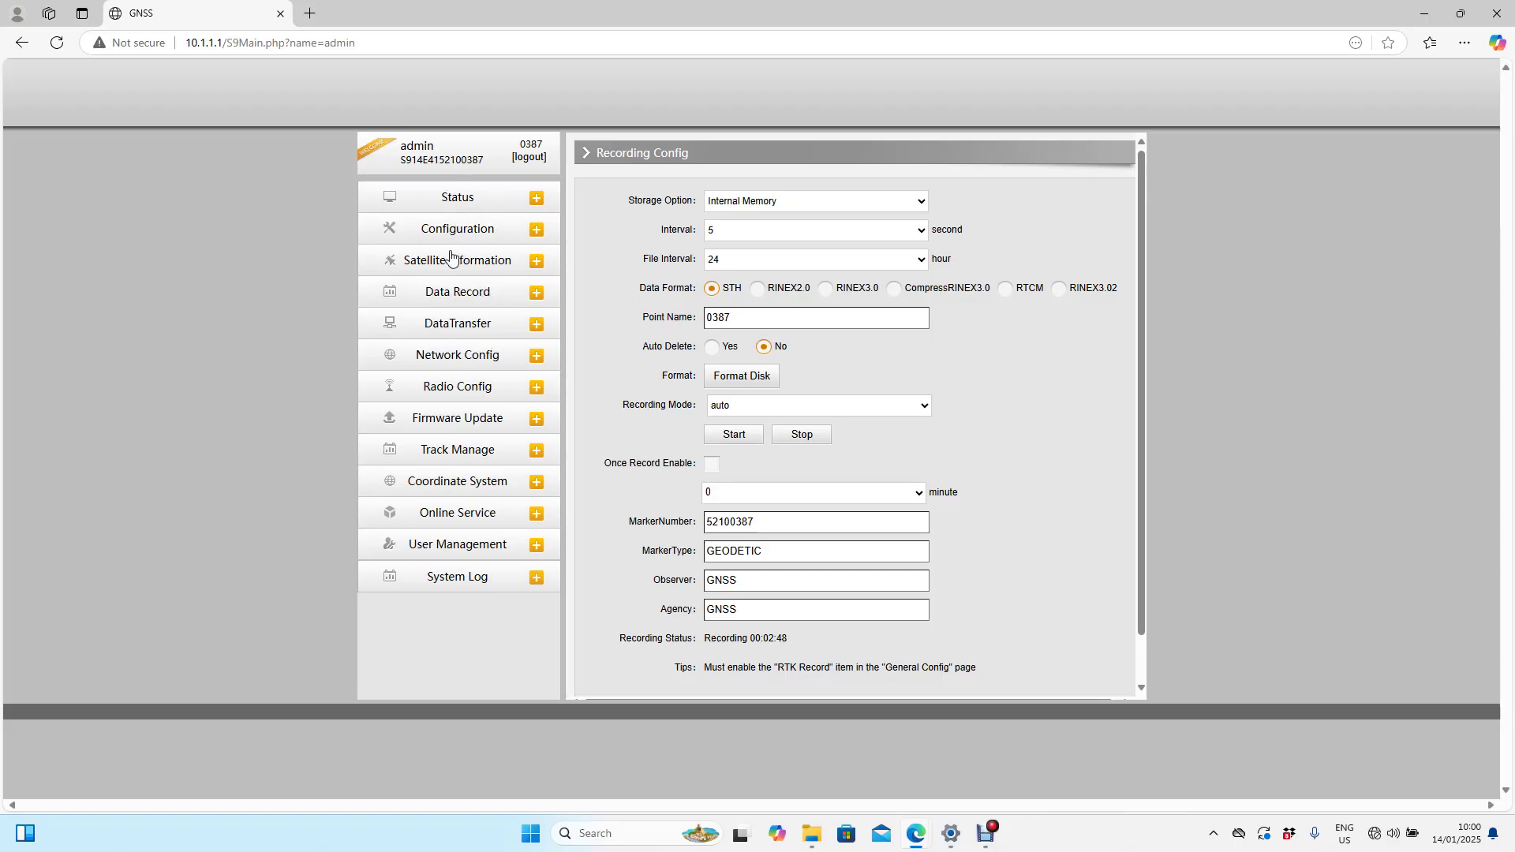
pyautogui.click(454, 298)
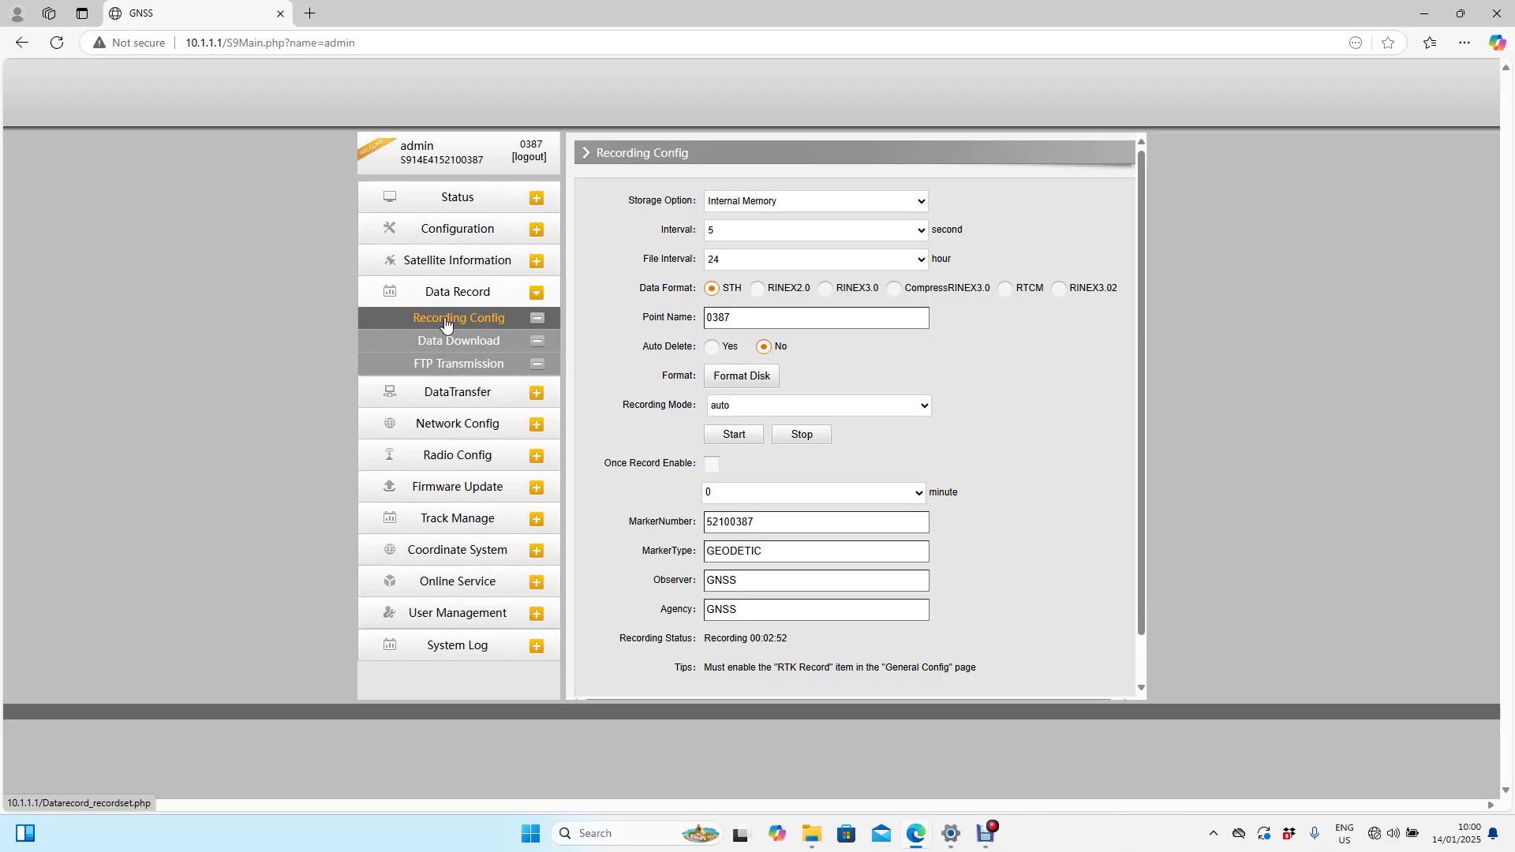
pyautogui.click(446, 323)
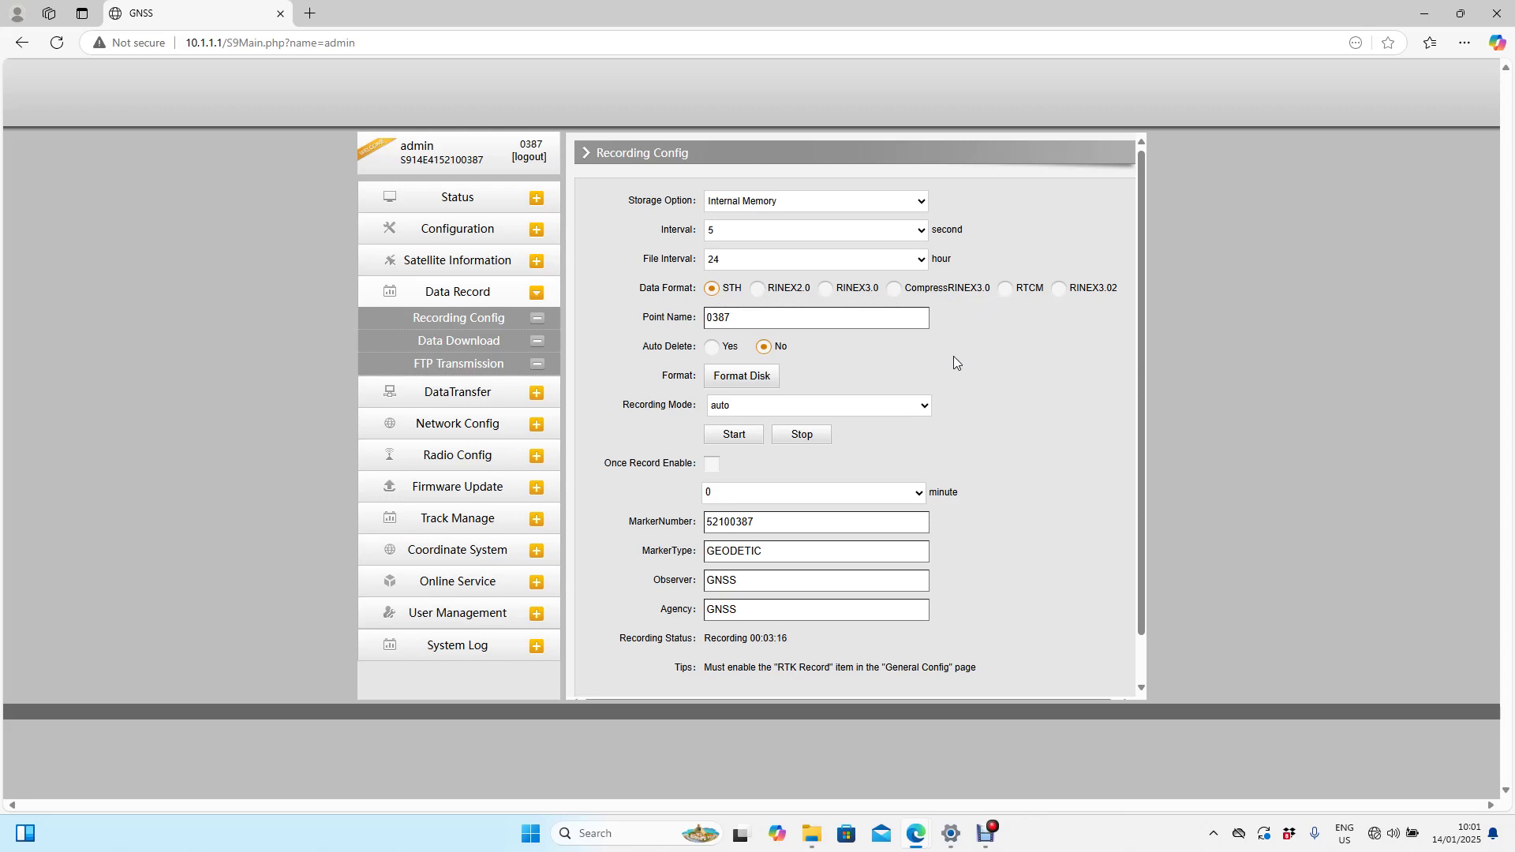
pyautogui.scroll(-1, 954, 362)
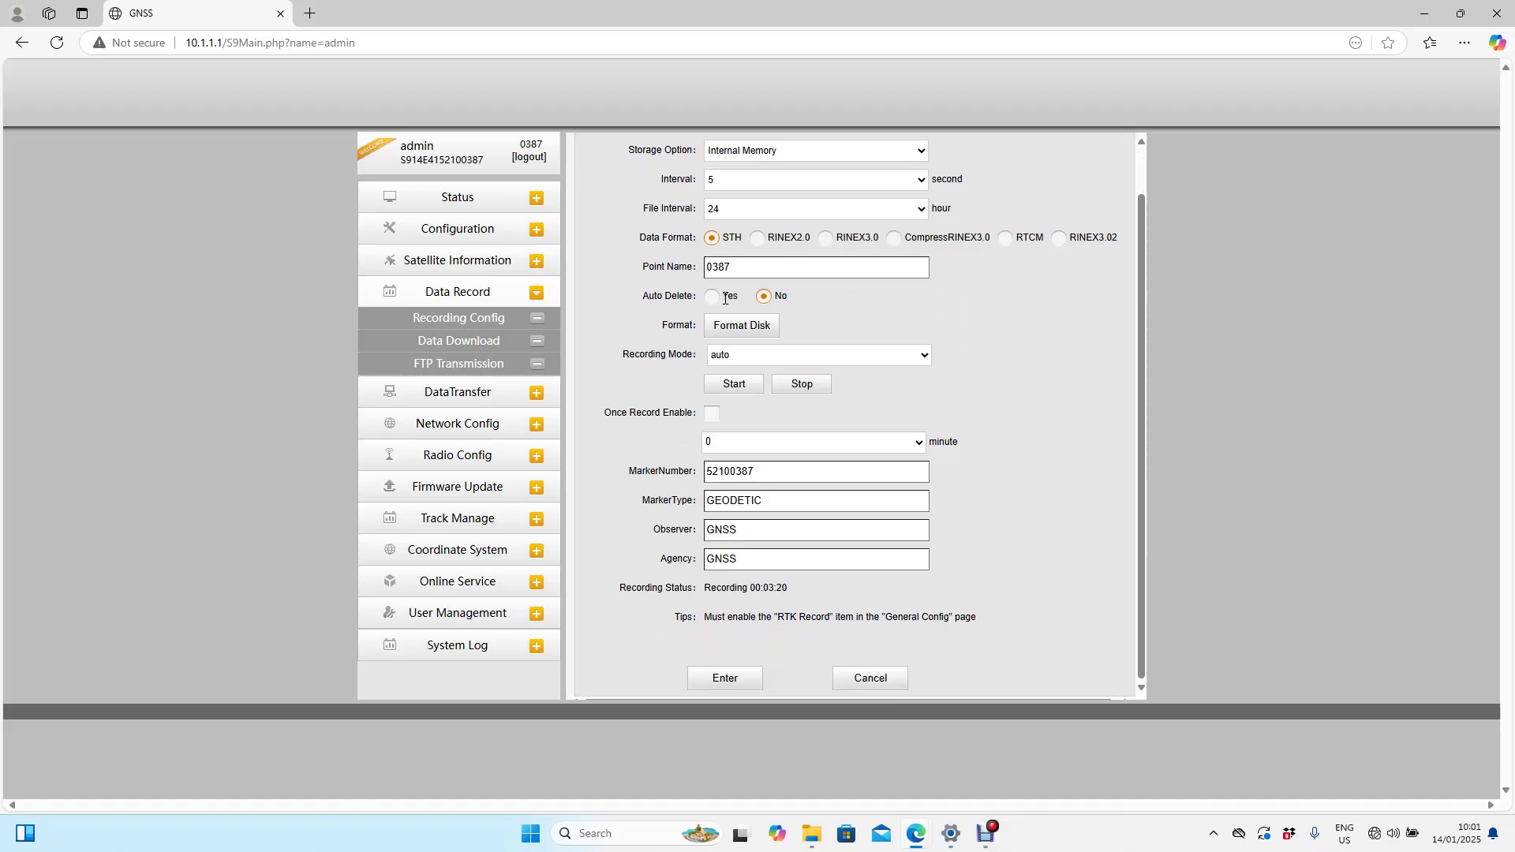
pyautogui.click(723, 679)
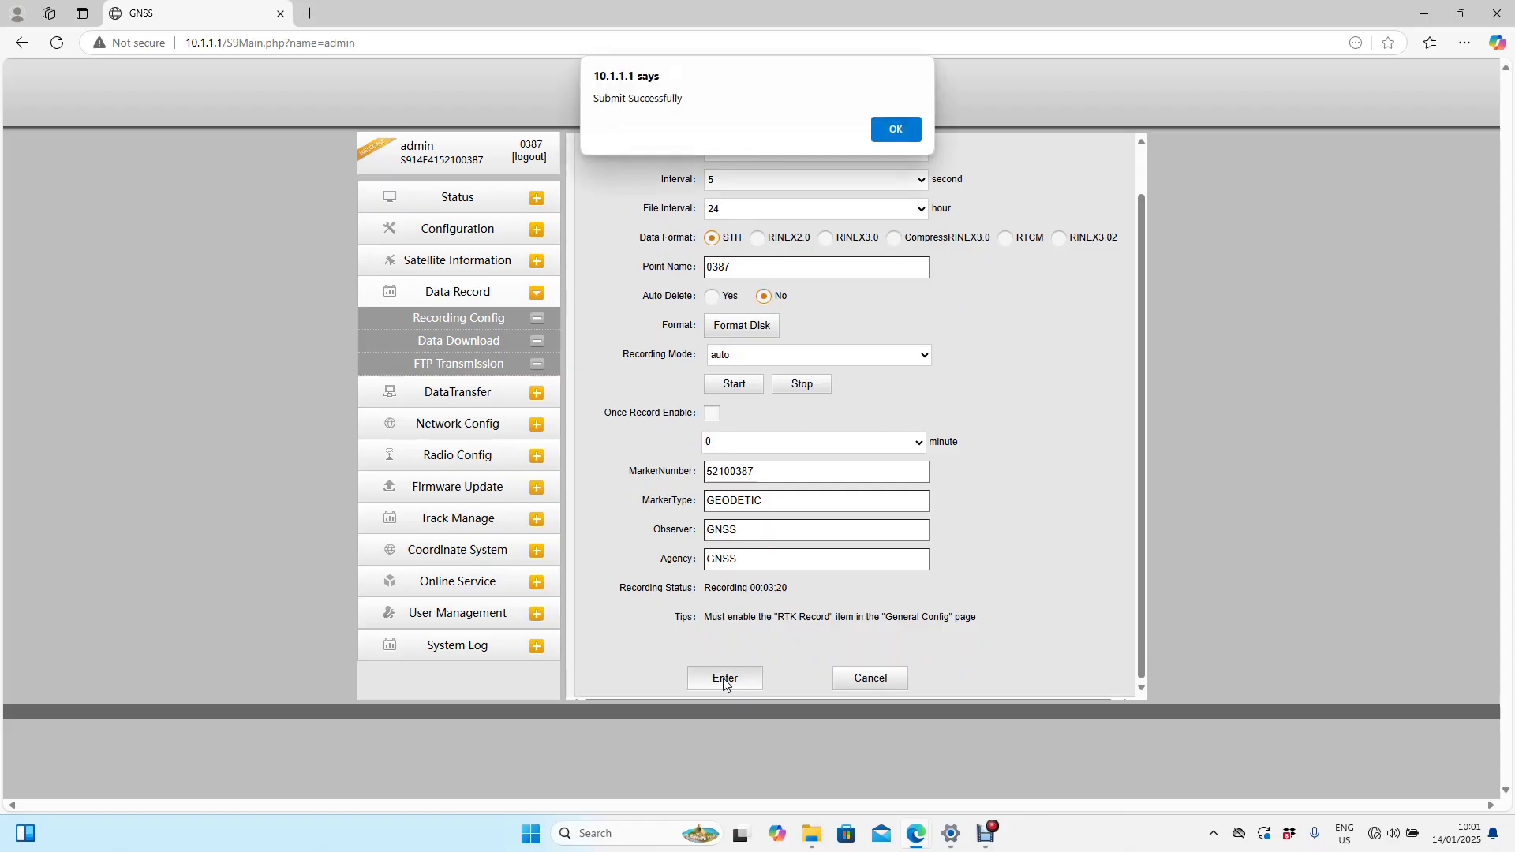
pyautogui.click(884, 130)
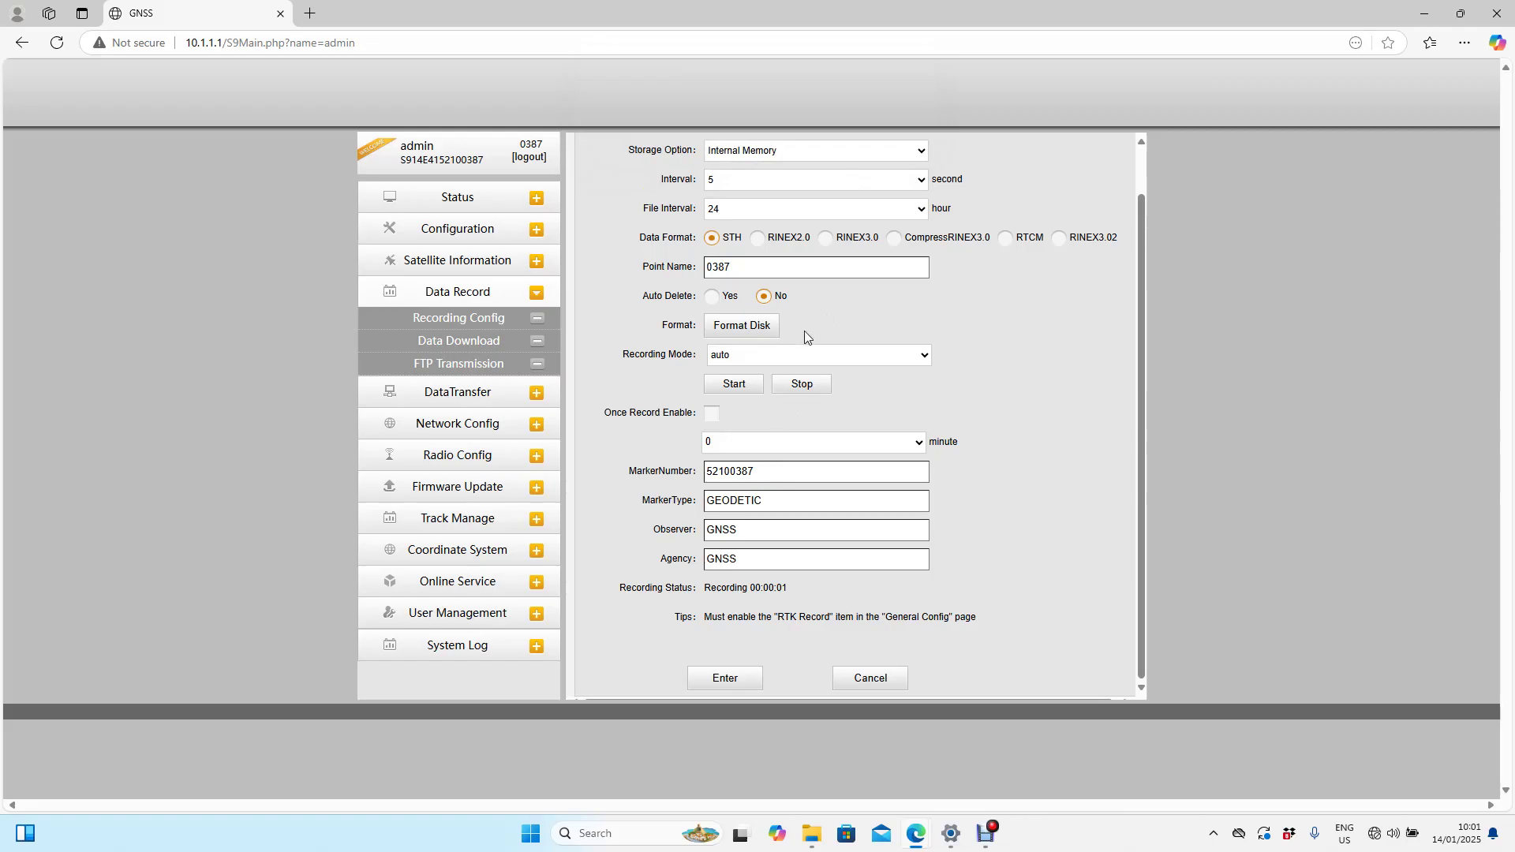
pyautogui.scroll(1, 803, 332)
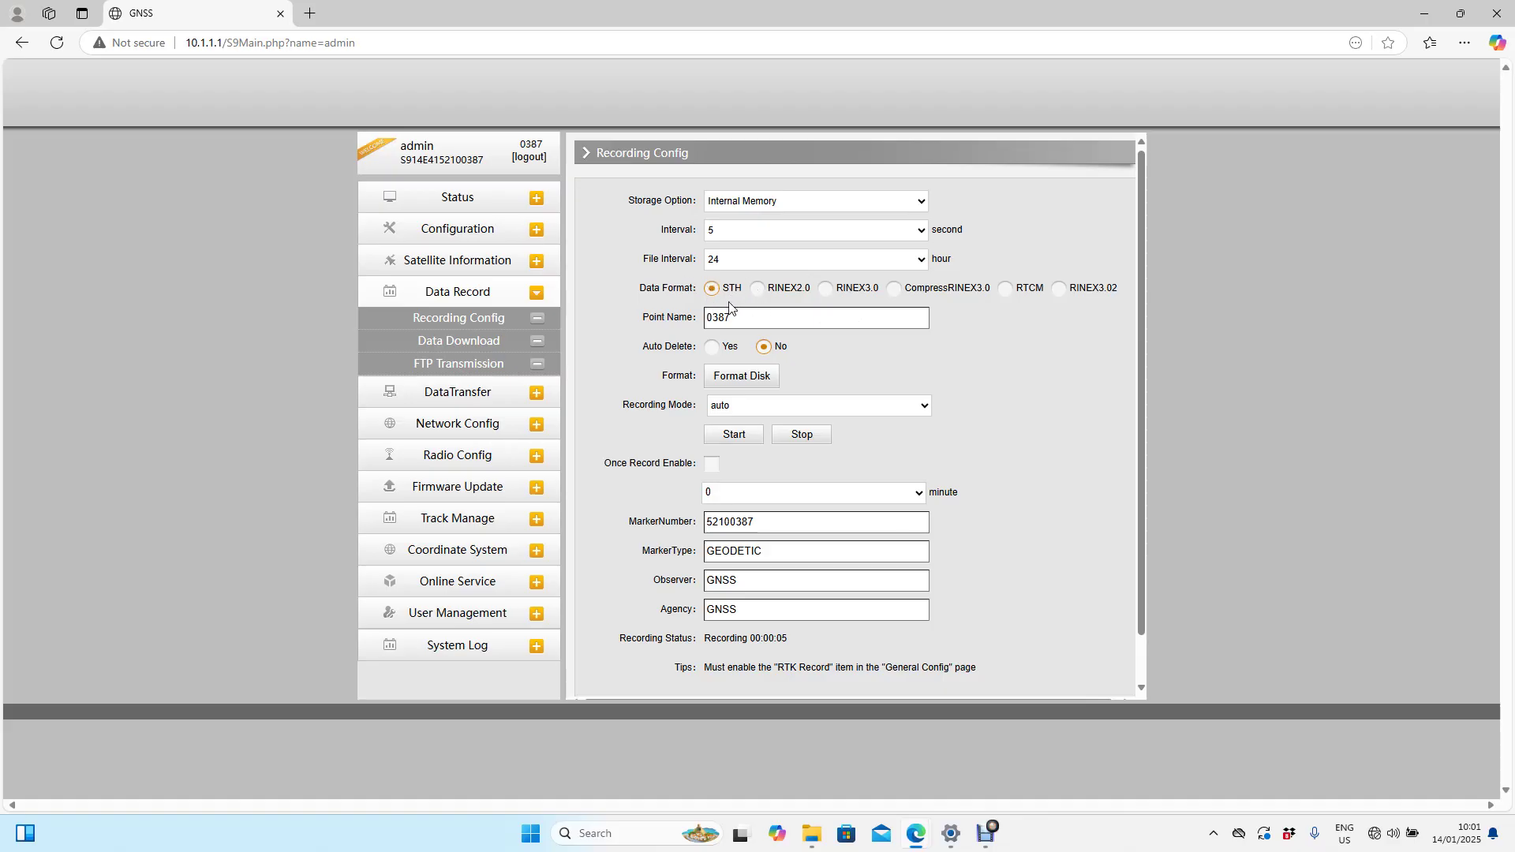
# - Retrieve the list of STH files recorded on the SD card for 2025-01-14 for download
pyautogui.click(474, 348)
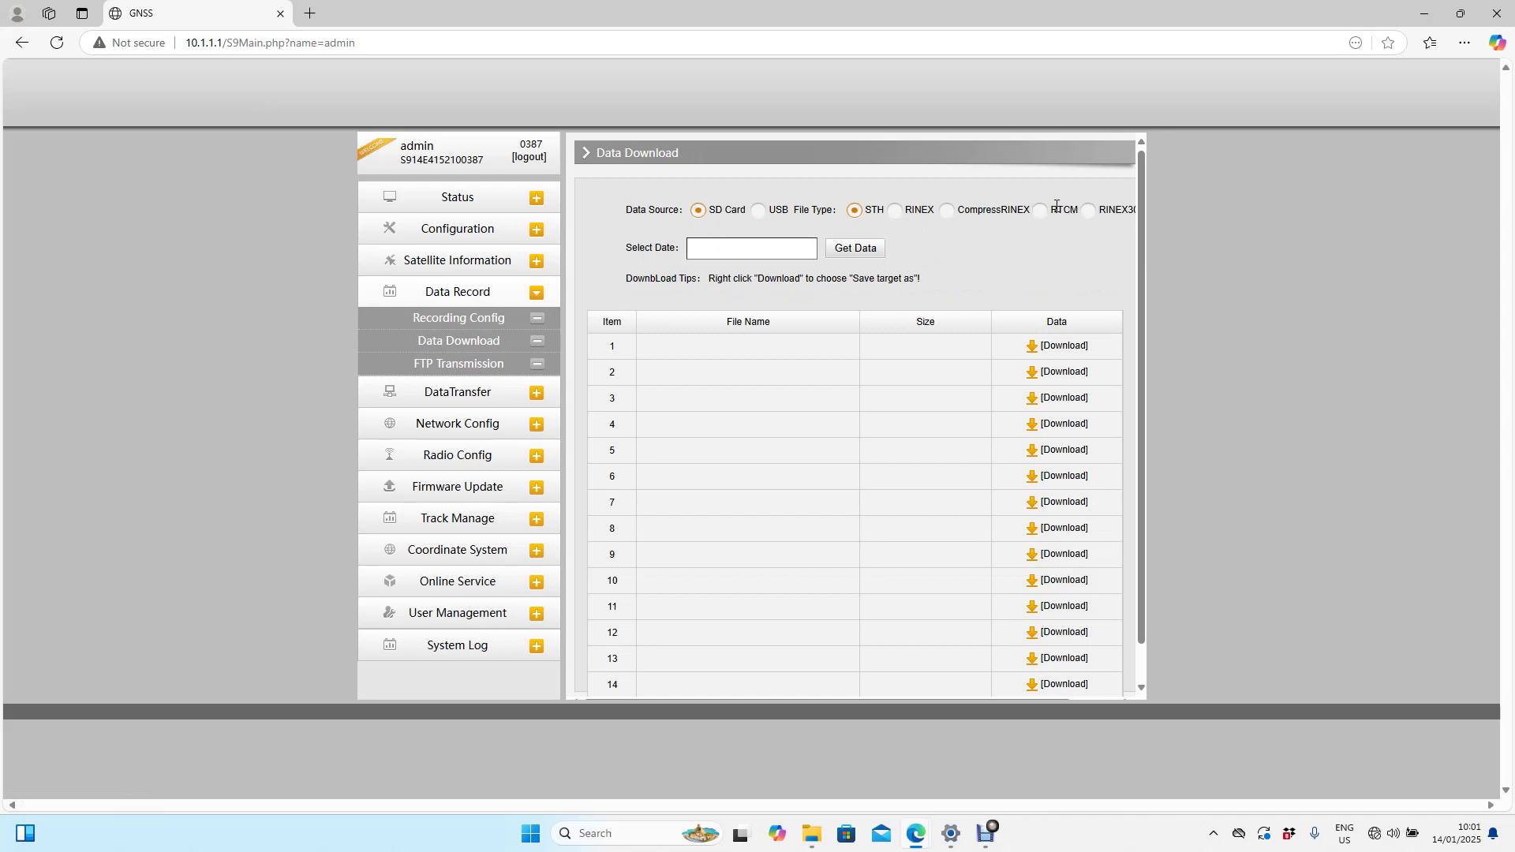
pyautogui.click(755, 247)
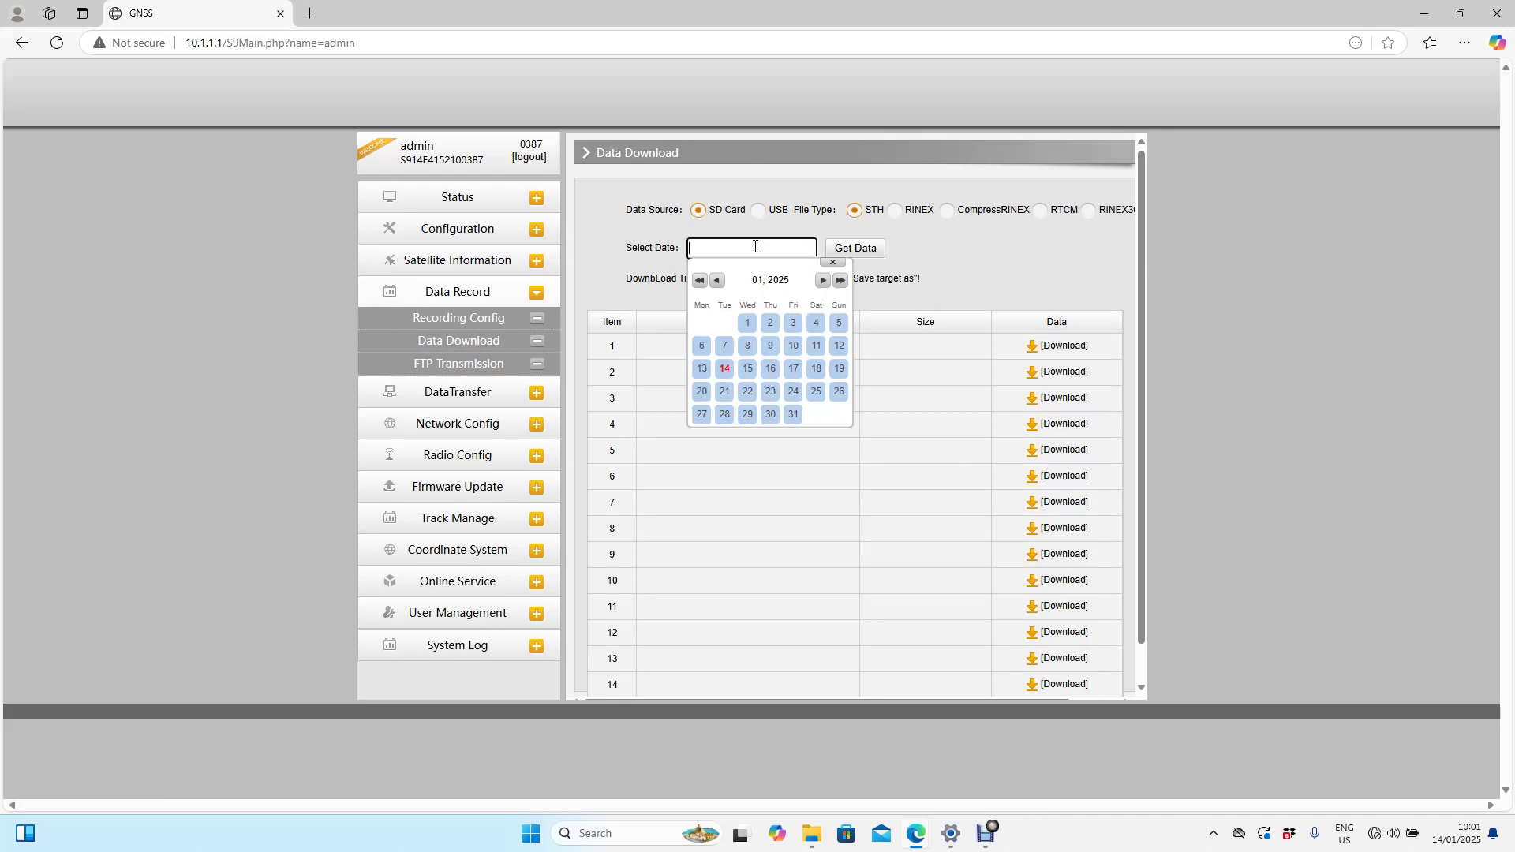
pyautogui.click(724, 368)
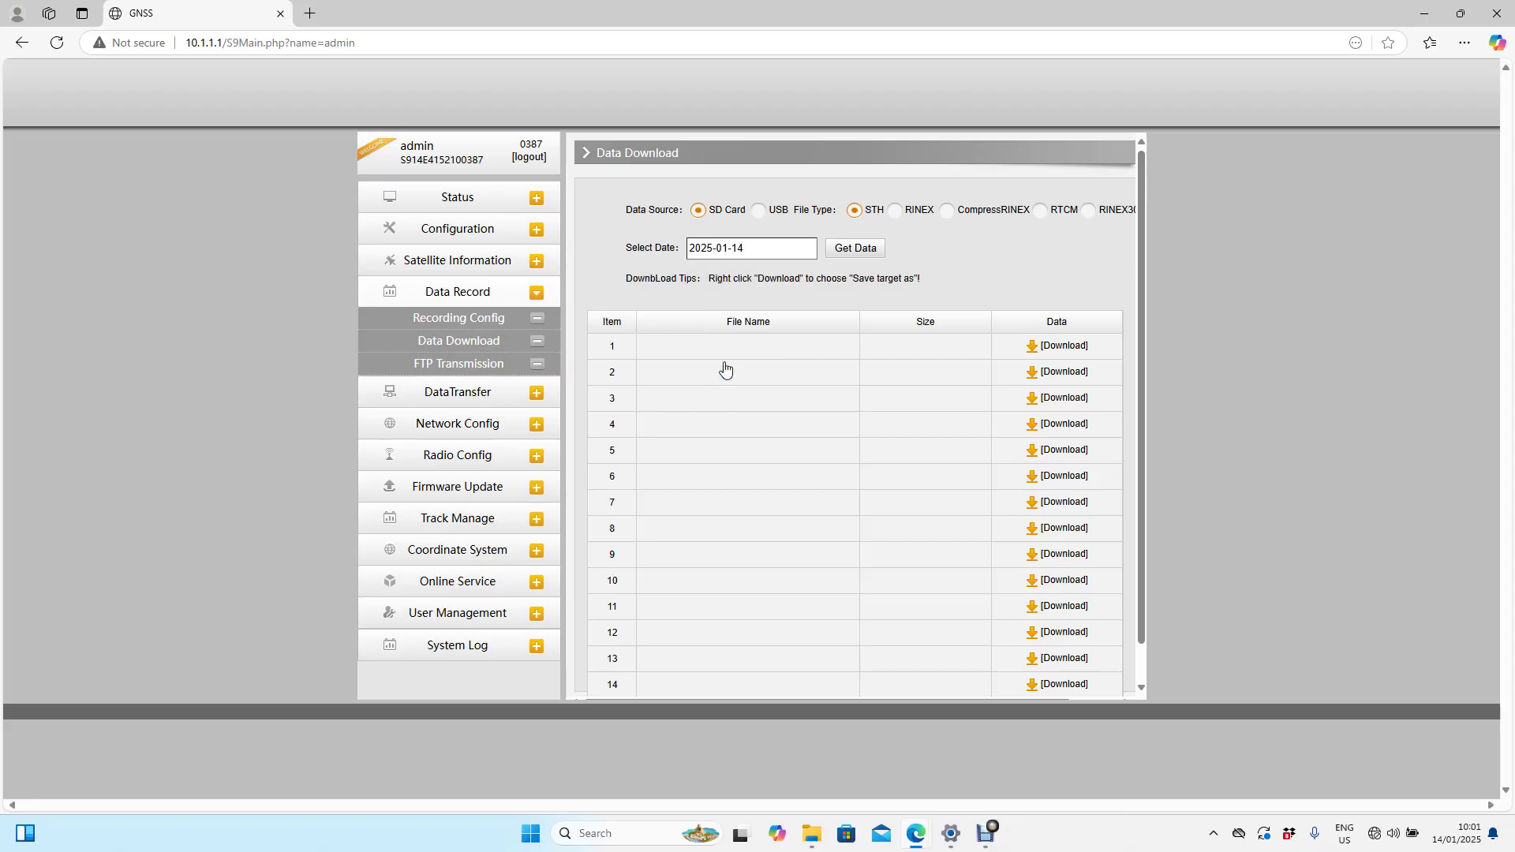
pyautogui.click(867, 254)
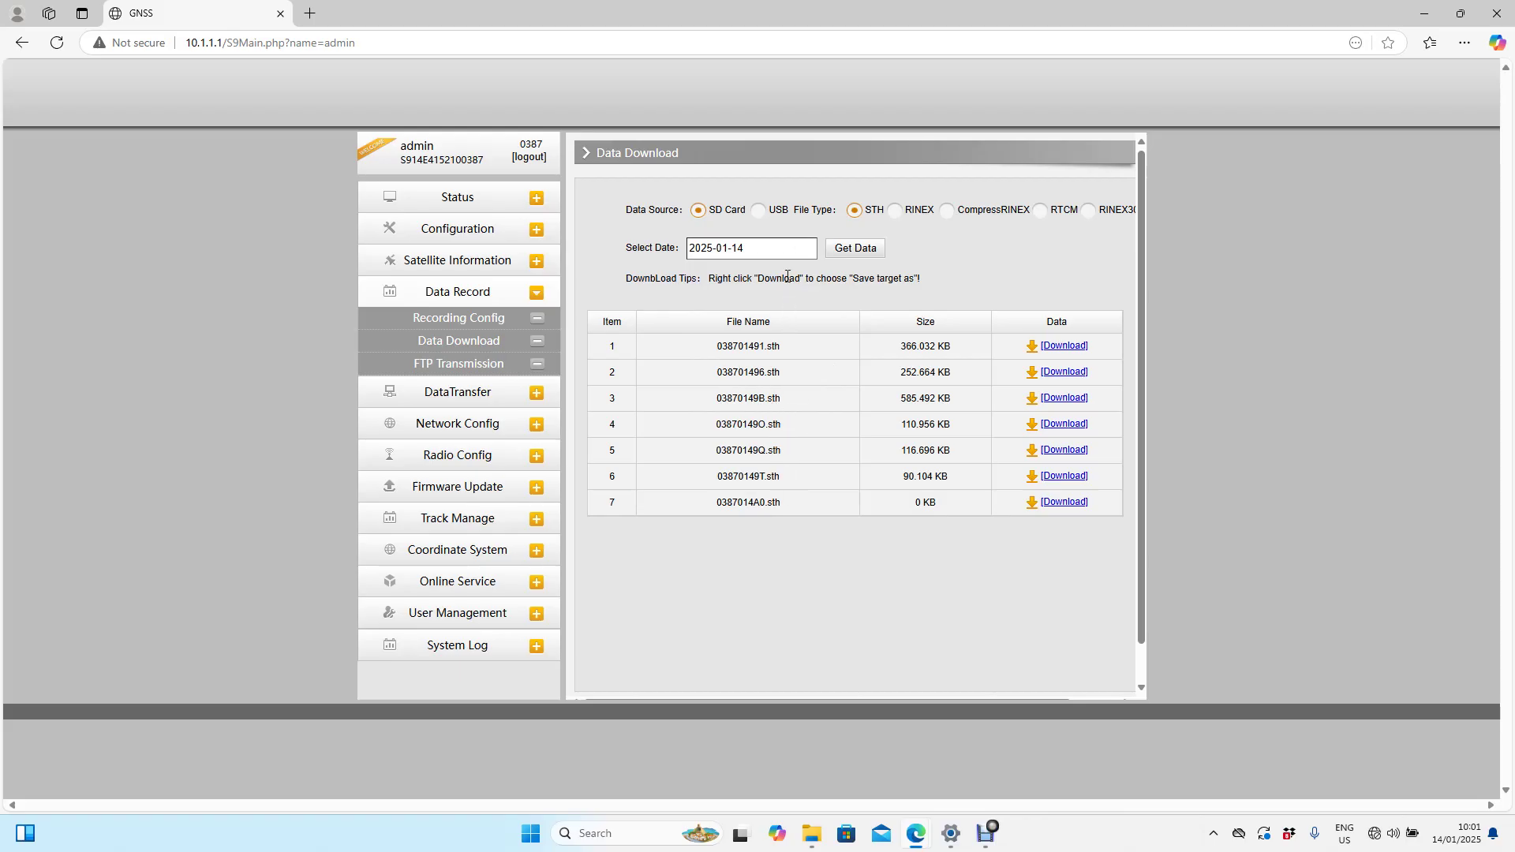
# - Try to retrieve the RINEX files recorded on the SD card for the same date
pyautogui.click(897, 211)
pyautogui.click(862, 249)
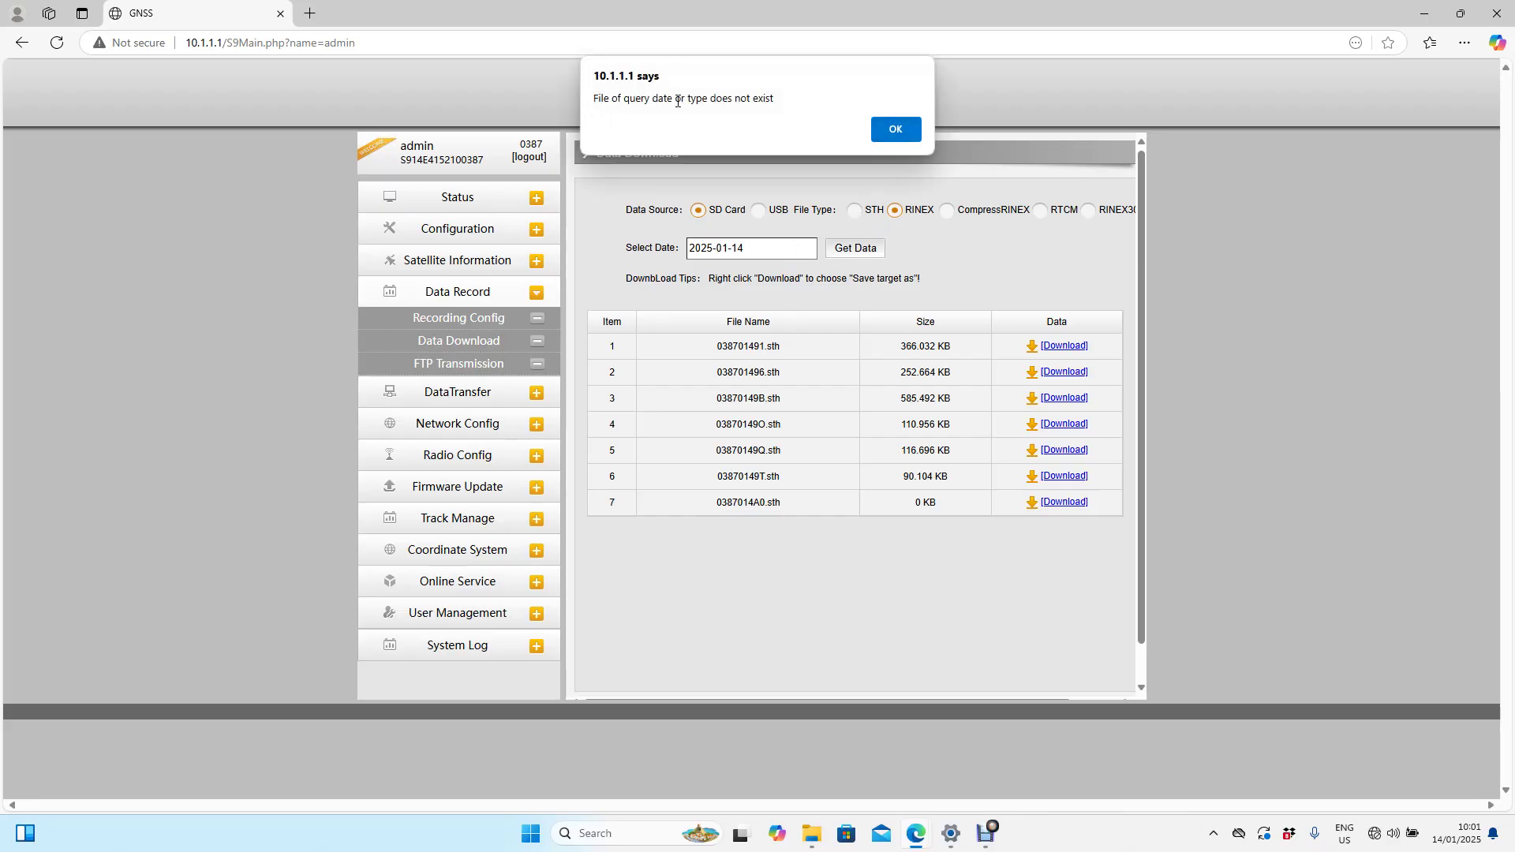
pyautogui.click(898, 133)
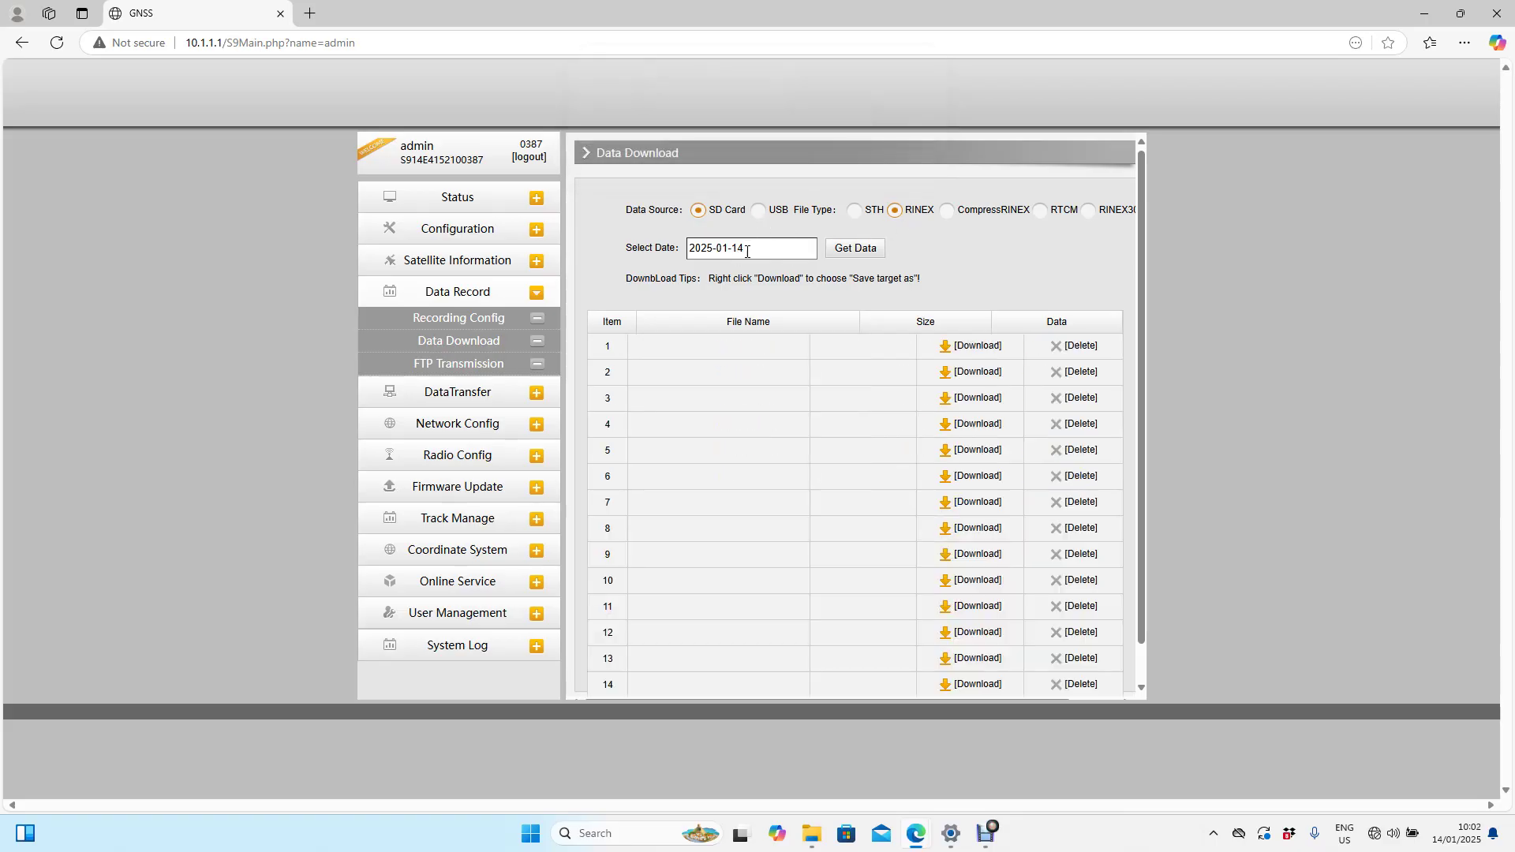
# - Retrieve the STH file list again for the same date and download 038701491.sth
pyautogui.click(854, 210)
pyautogui.click(867, 253)
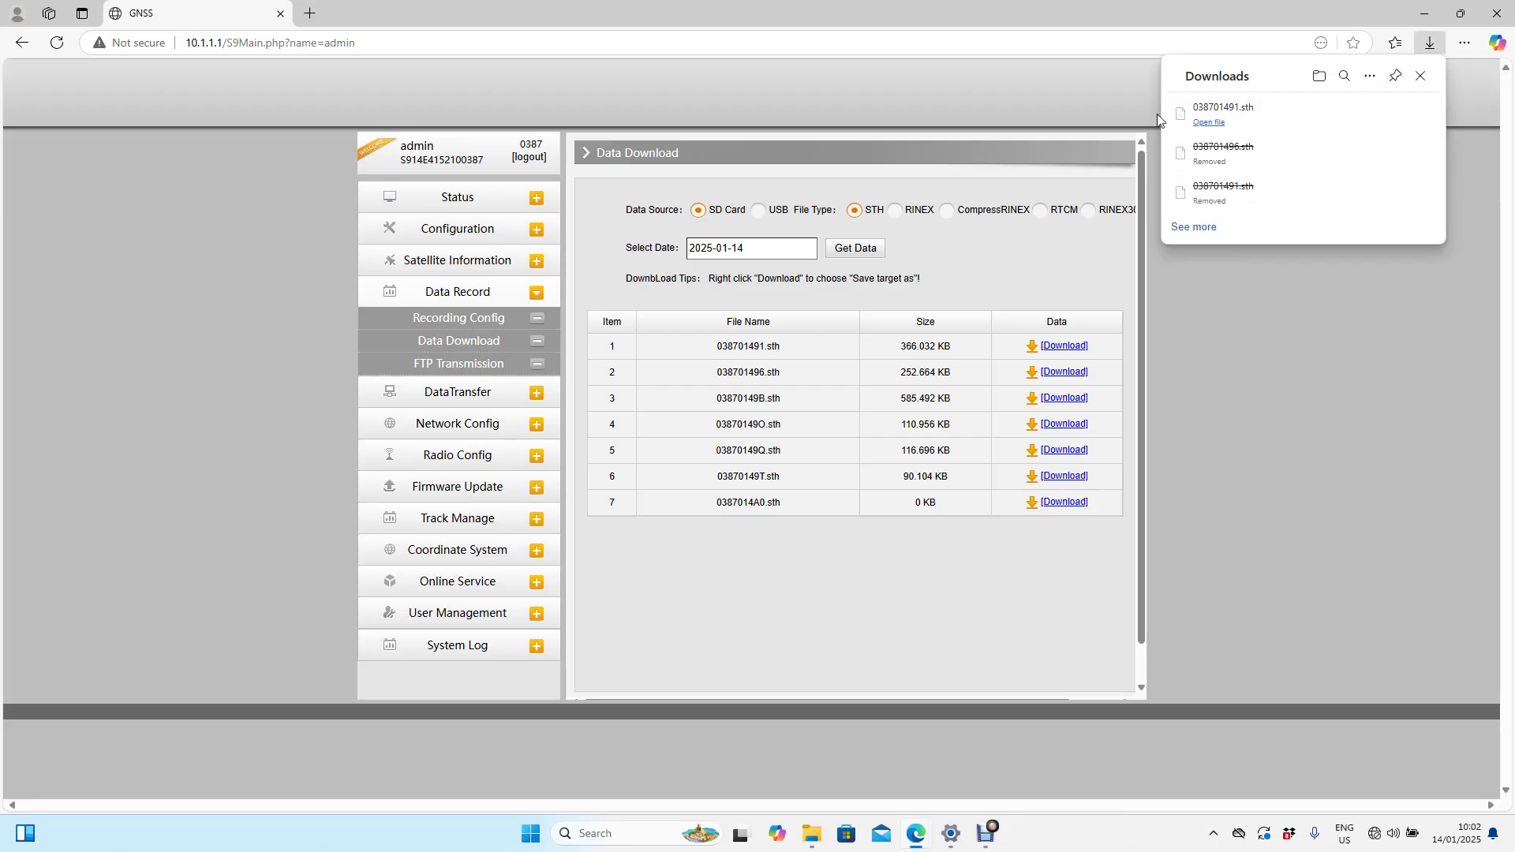
pyautogui.click(1105, 96)
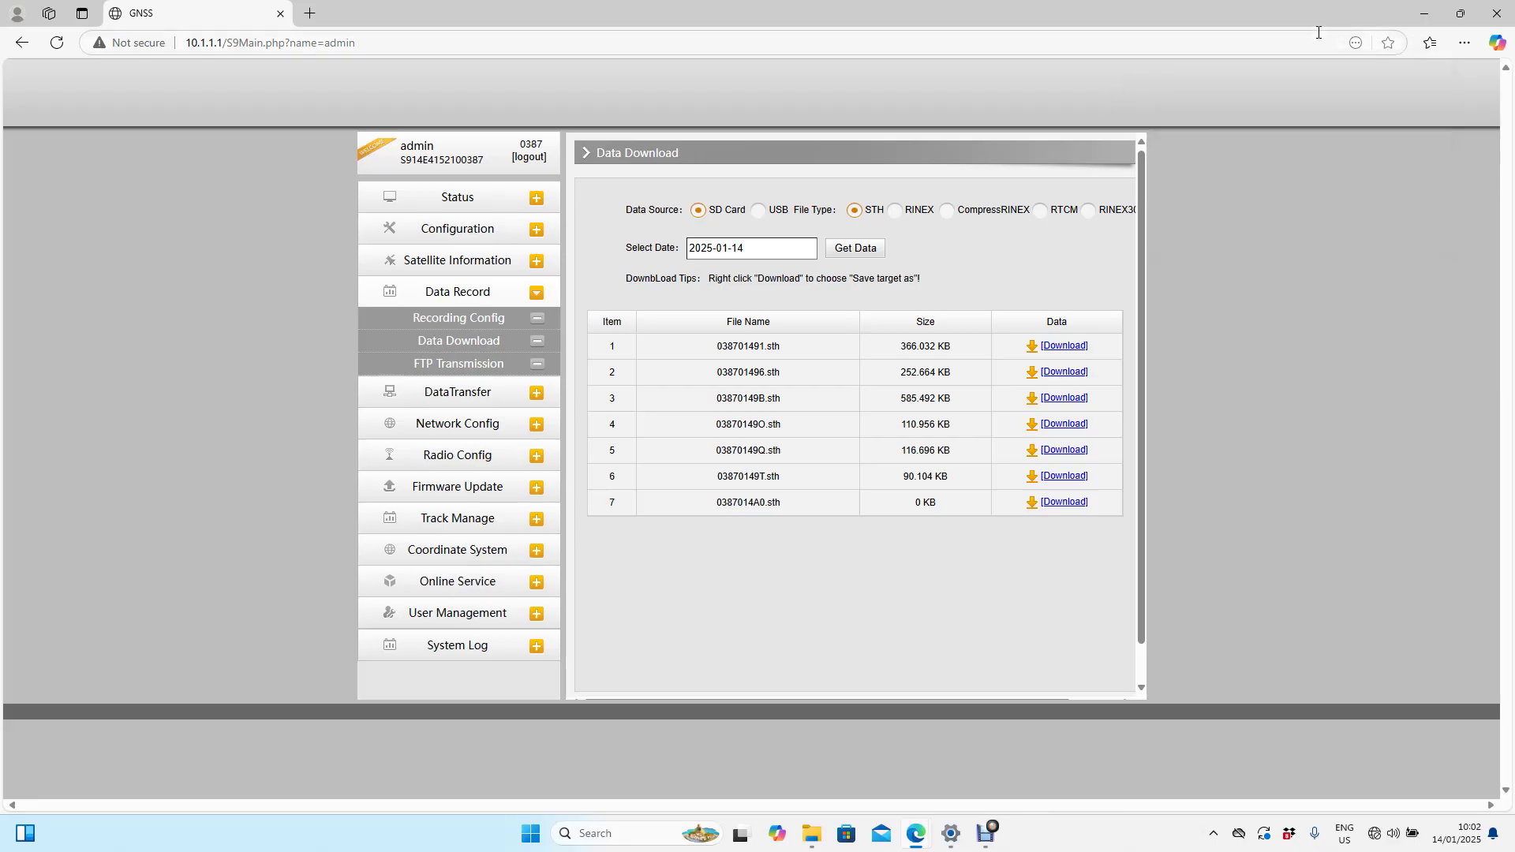
# - Minimise the browser, switch to File Explorer and select the downloaded 038701491.sth in the Downloads folder
pyautogui.click(1427, 11)
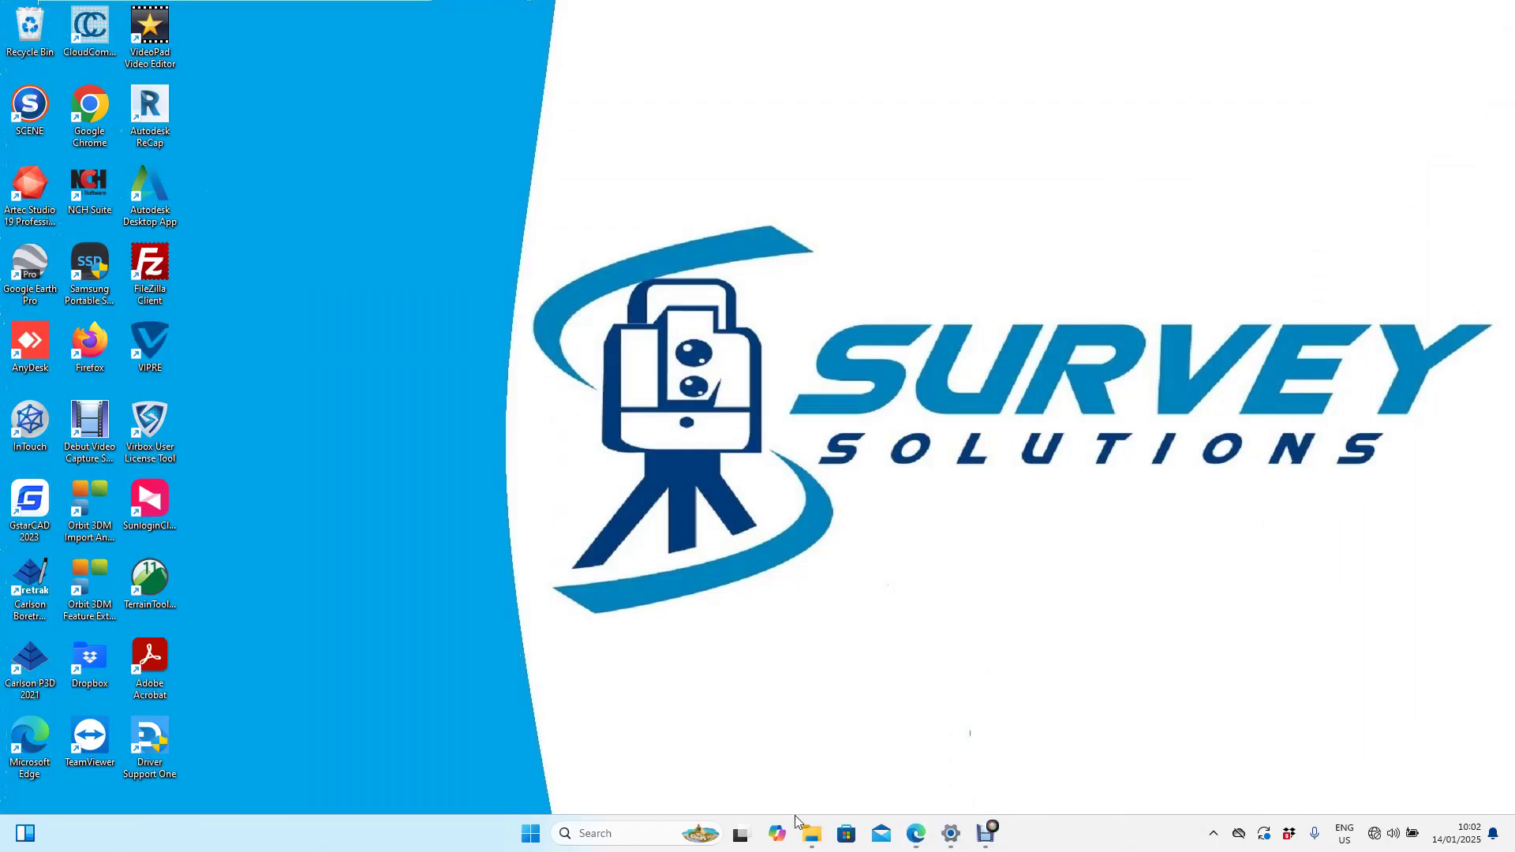
pyautogui.click(813, 835)
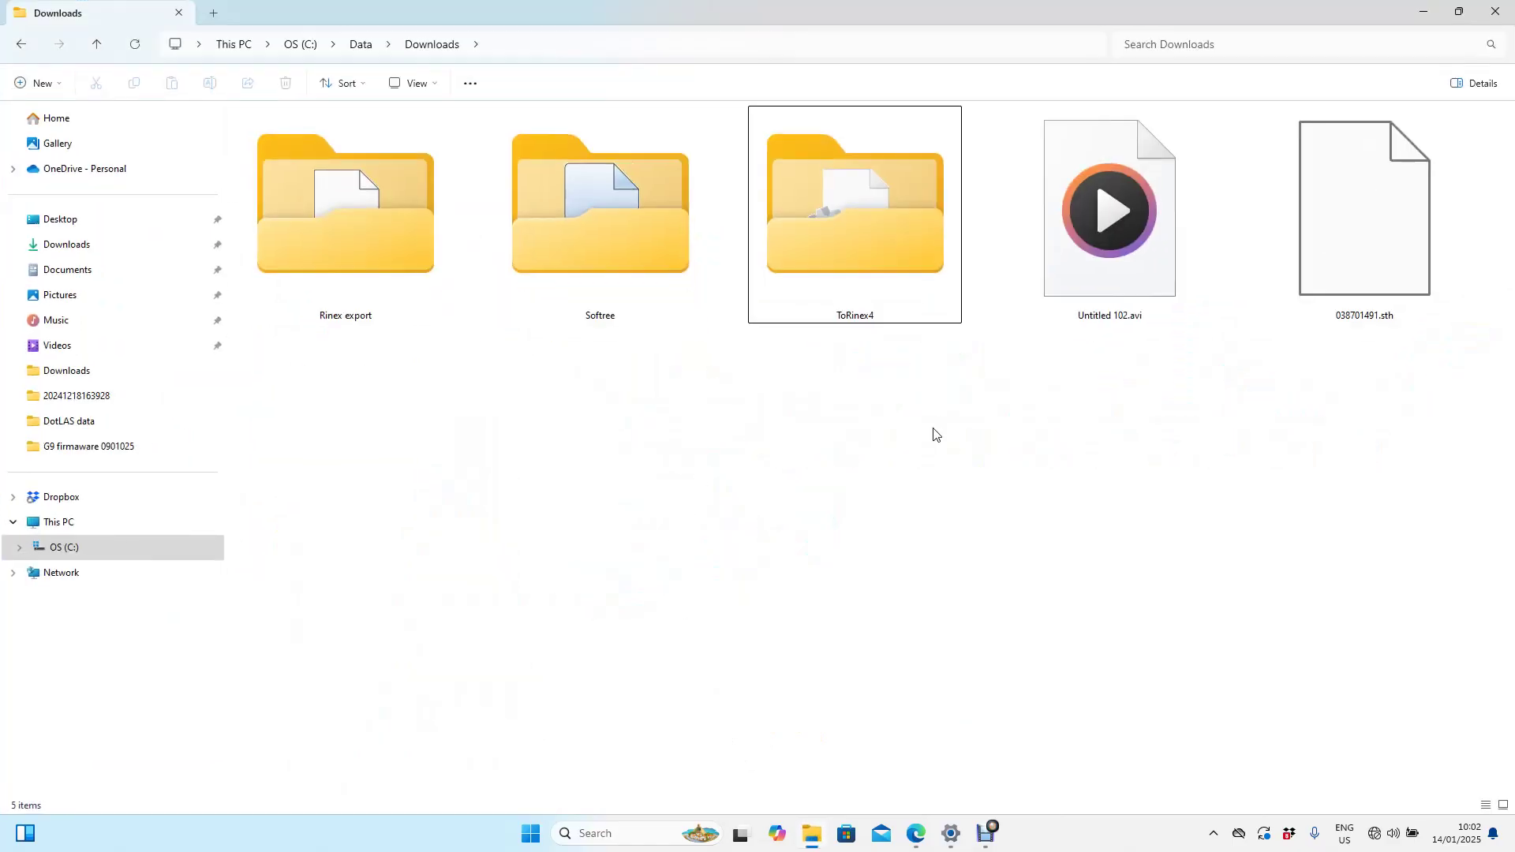
pyautogui.click(1328, 246)
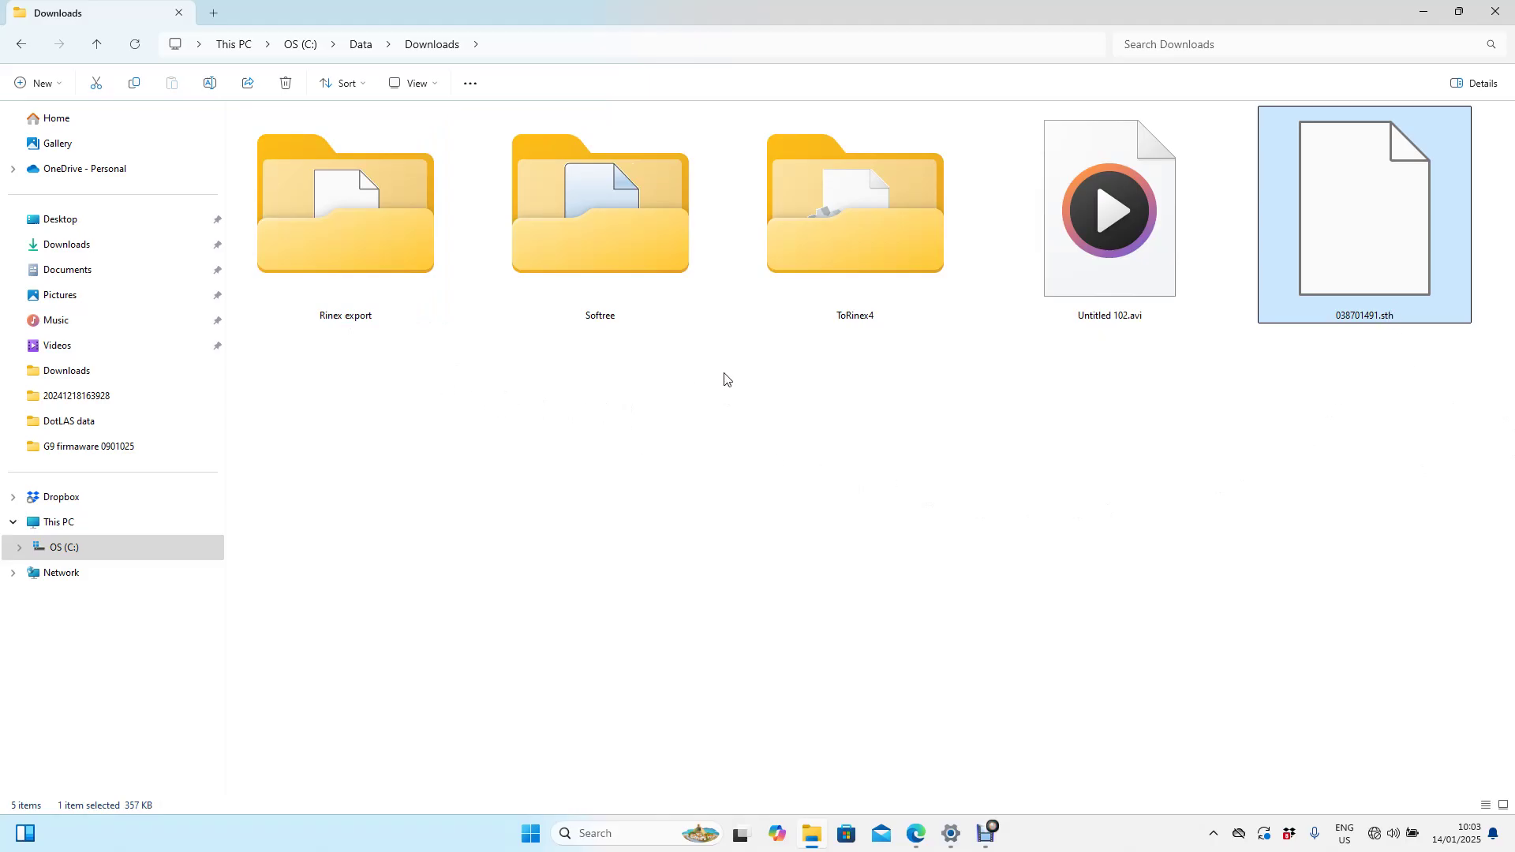
# - Open the ToRinex4 folder and launch the converter ToRinex4-64.exe
pyautogui.moveTo(850, 253)
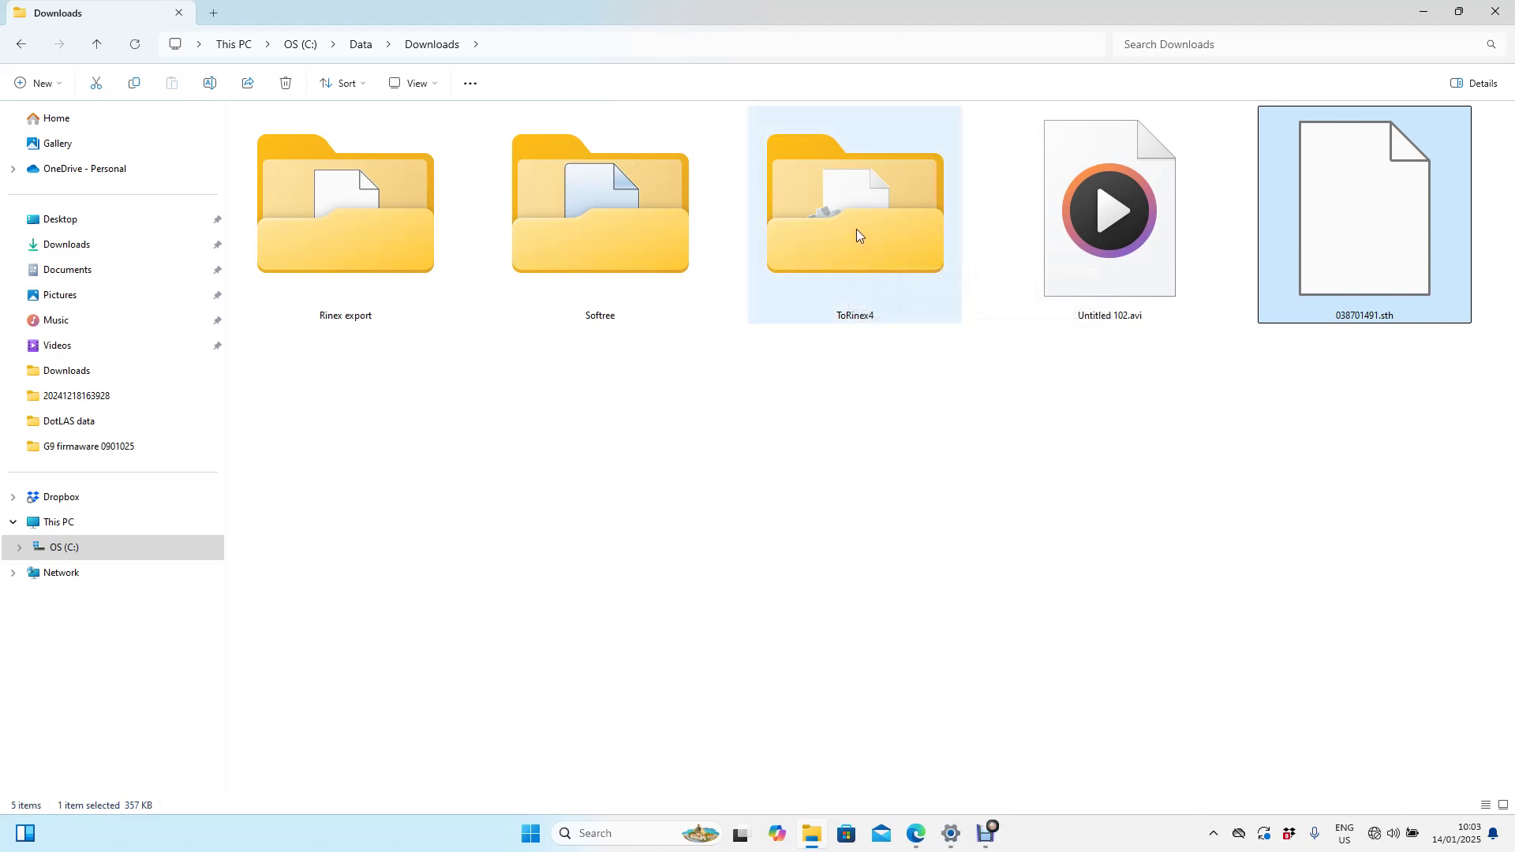
pyautogui.doubleClick(857, 230)
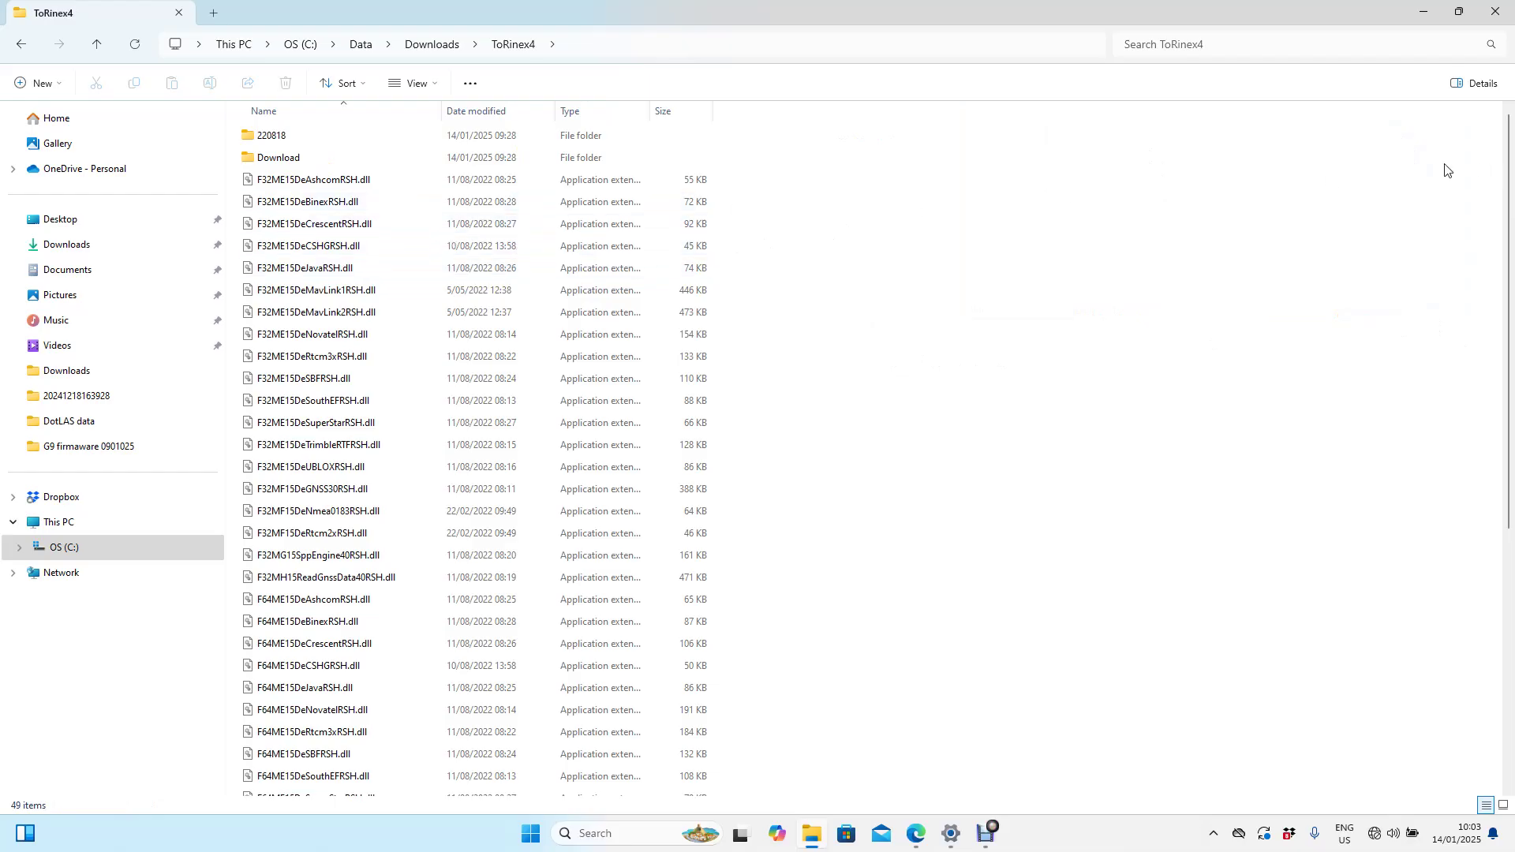
pyautogui.moveTo(1504, 178); pyautogui.dragTo(1514, 469)
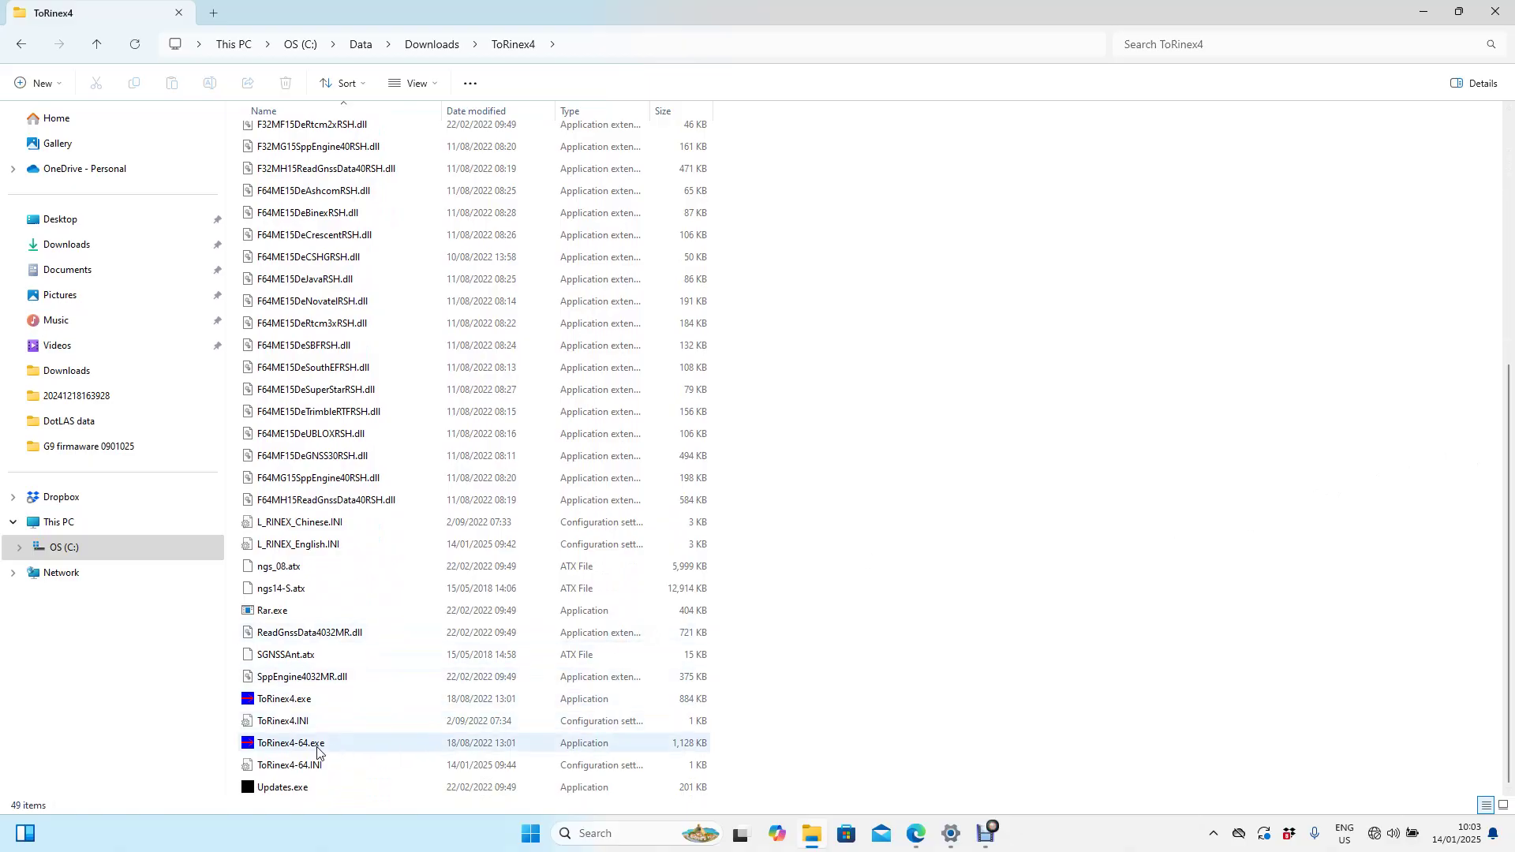
pyautogui.click(306, 748)
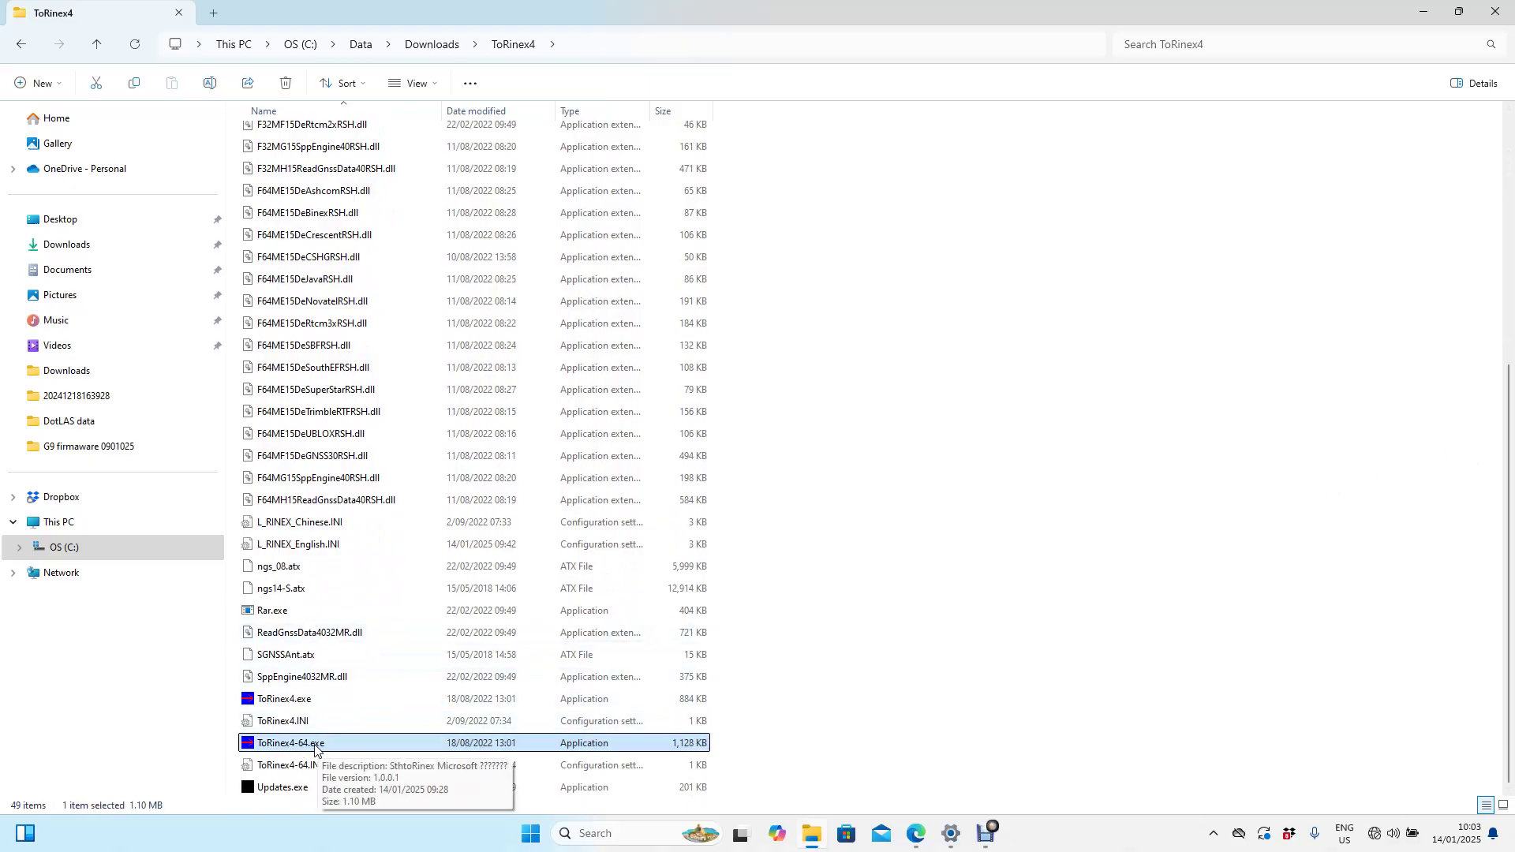
pyautogui.doubleClick(315, 746)
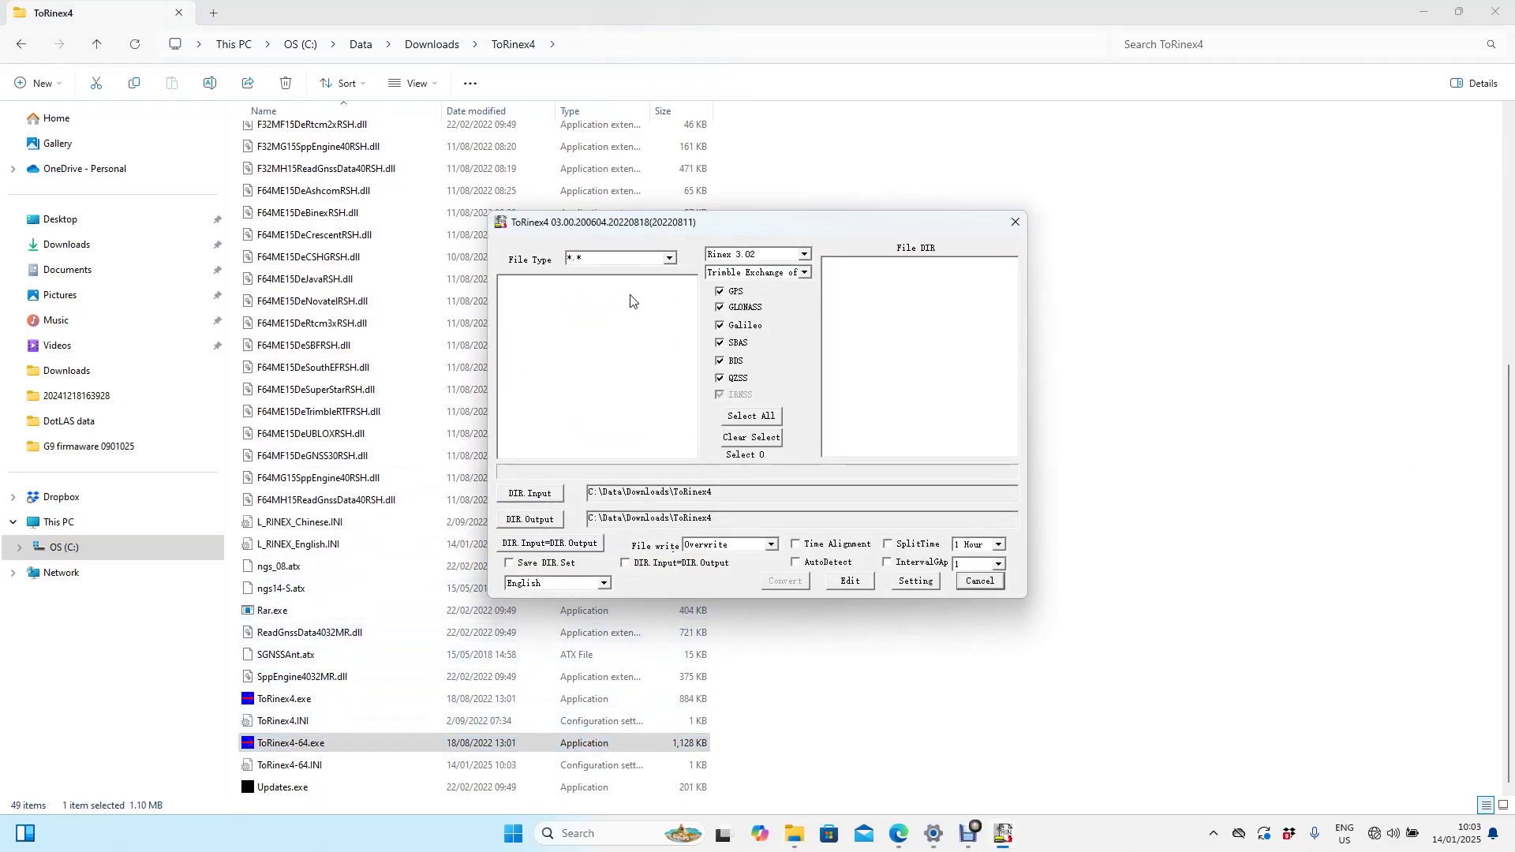
# - Set the converter's input directory to C:\Data\Downloads and filter the input files to the *.STH type
pyautogui.click(541, 497)
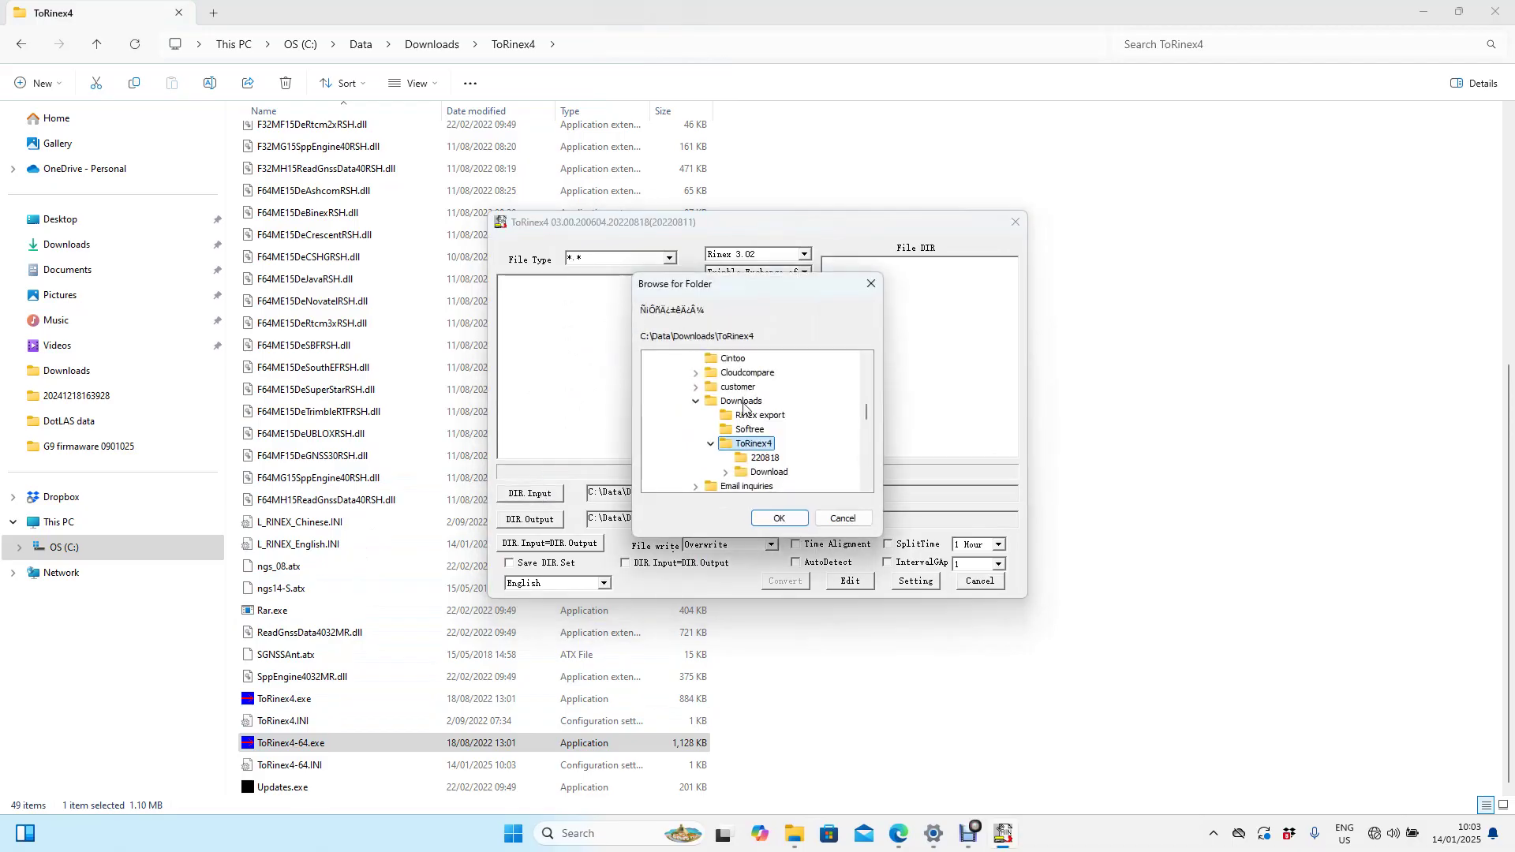
pyautogui.click(745, 403)
pyautogui.click(781, 519)
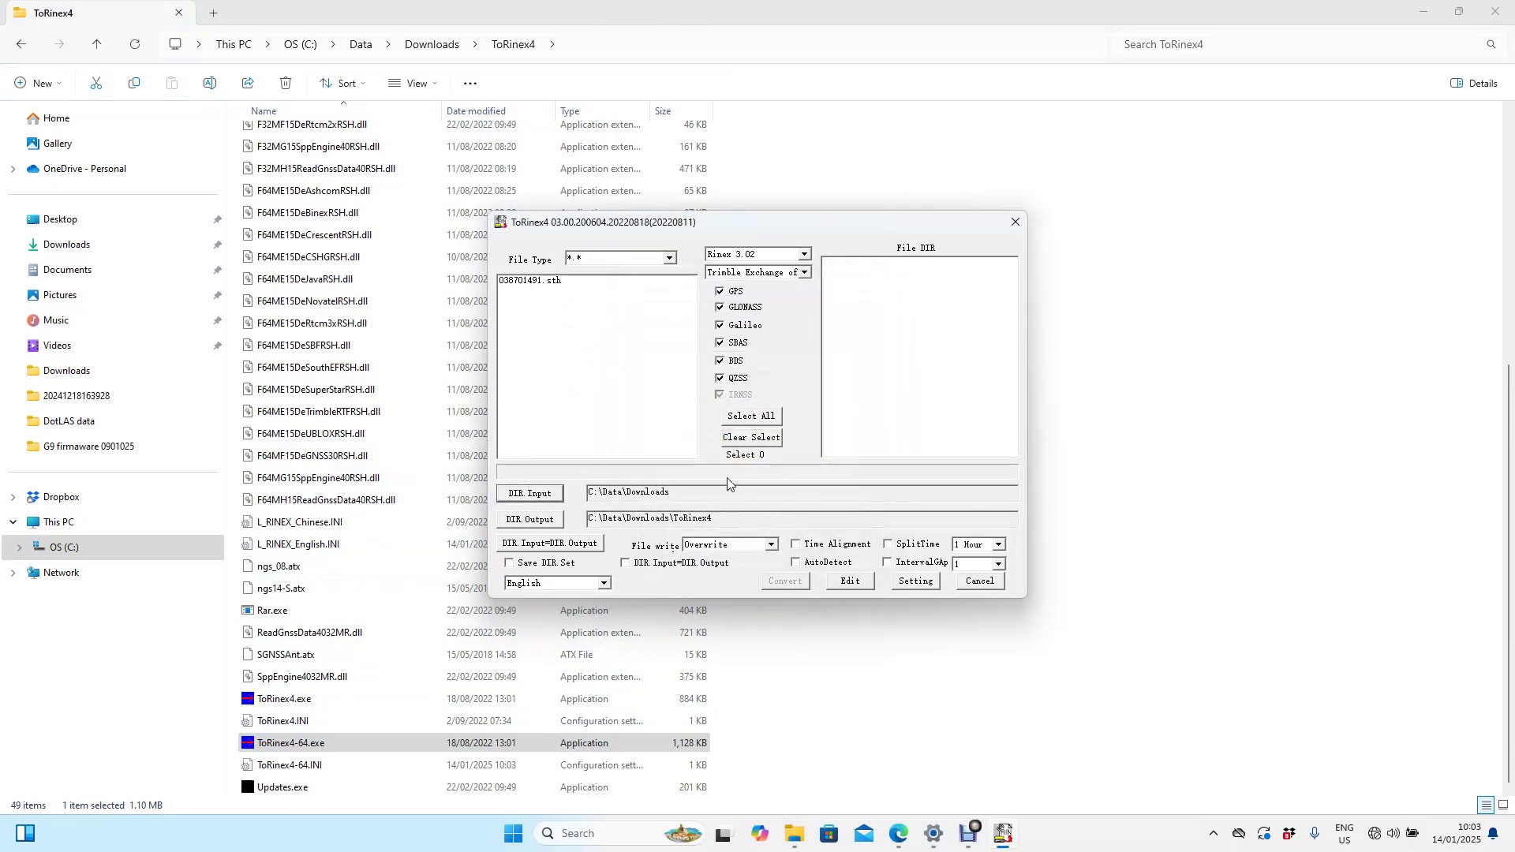
pyautogui.click(671, 259)
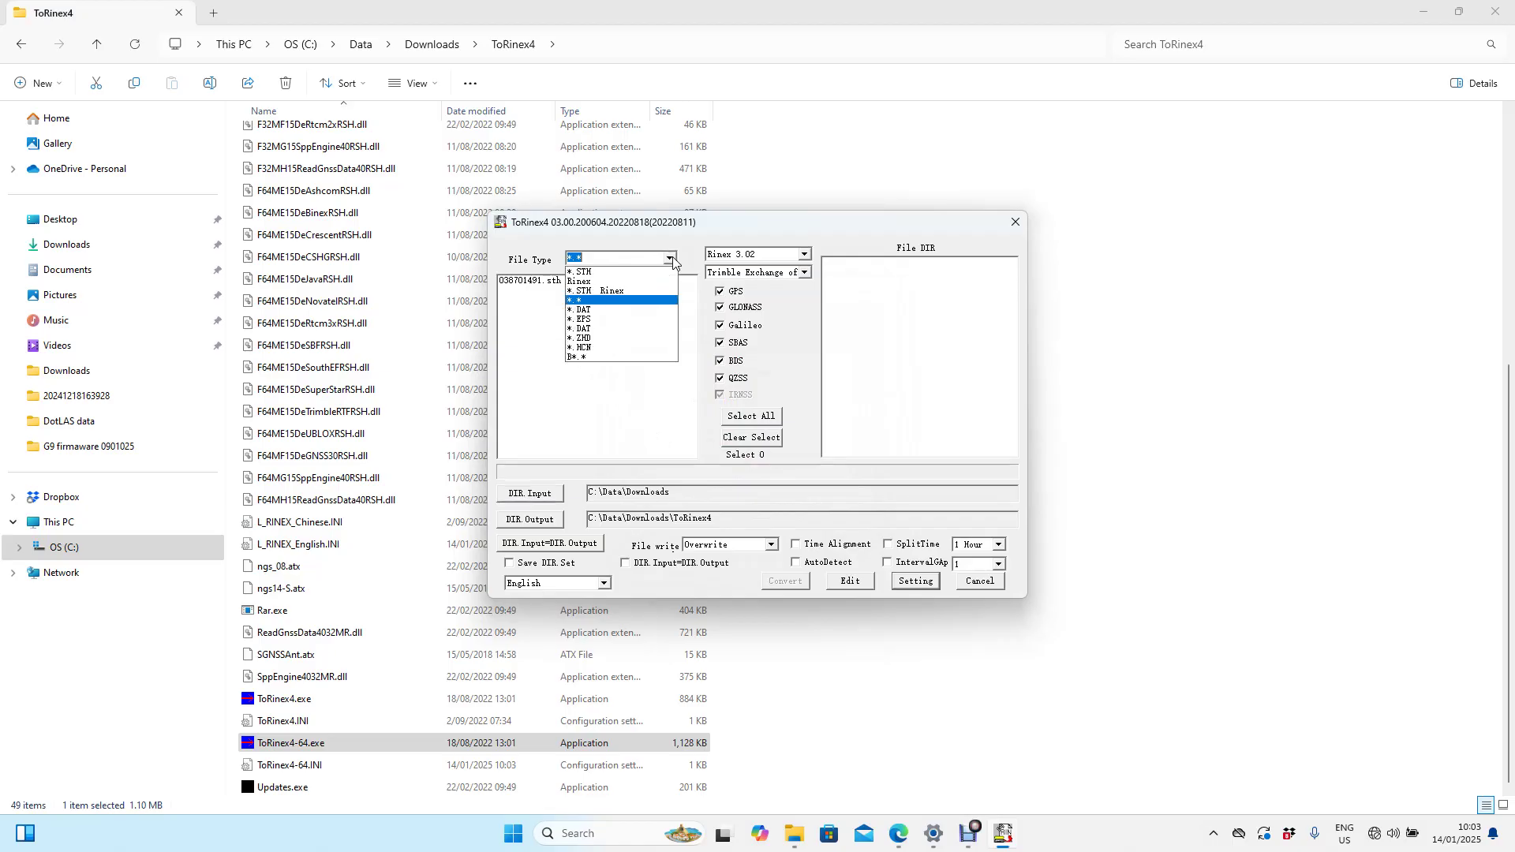
pyautogui.click(659, 272)
pyautogui.click(670, 258)
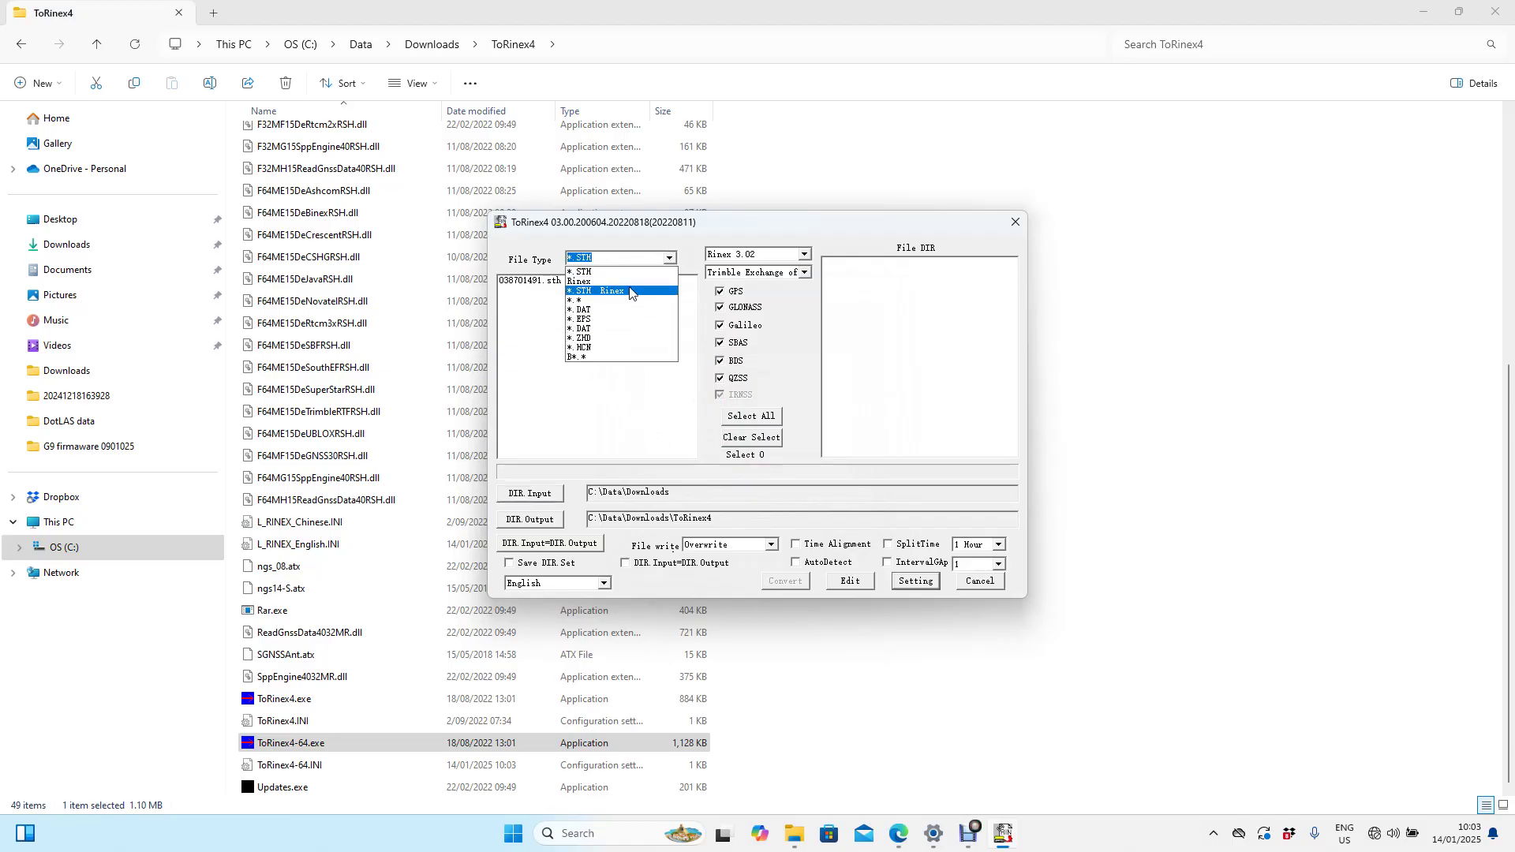
pyautogui.click(627, 274)
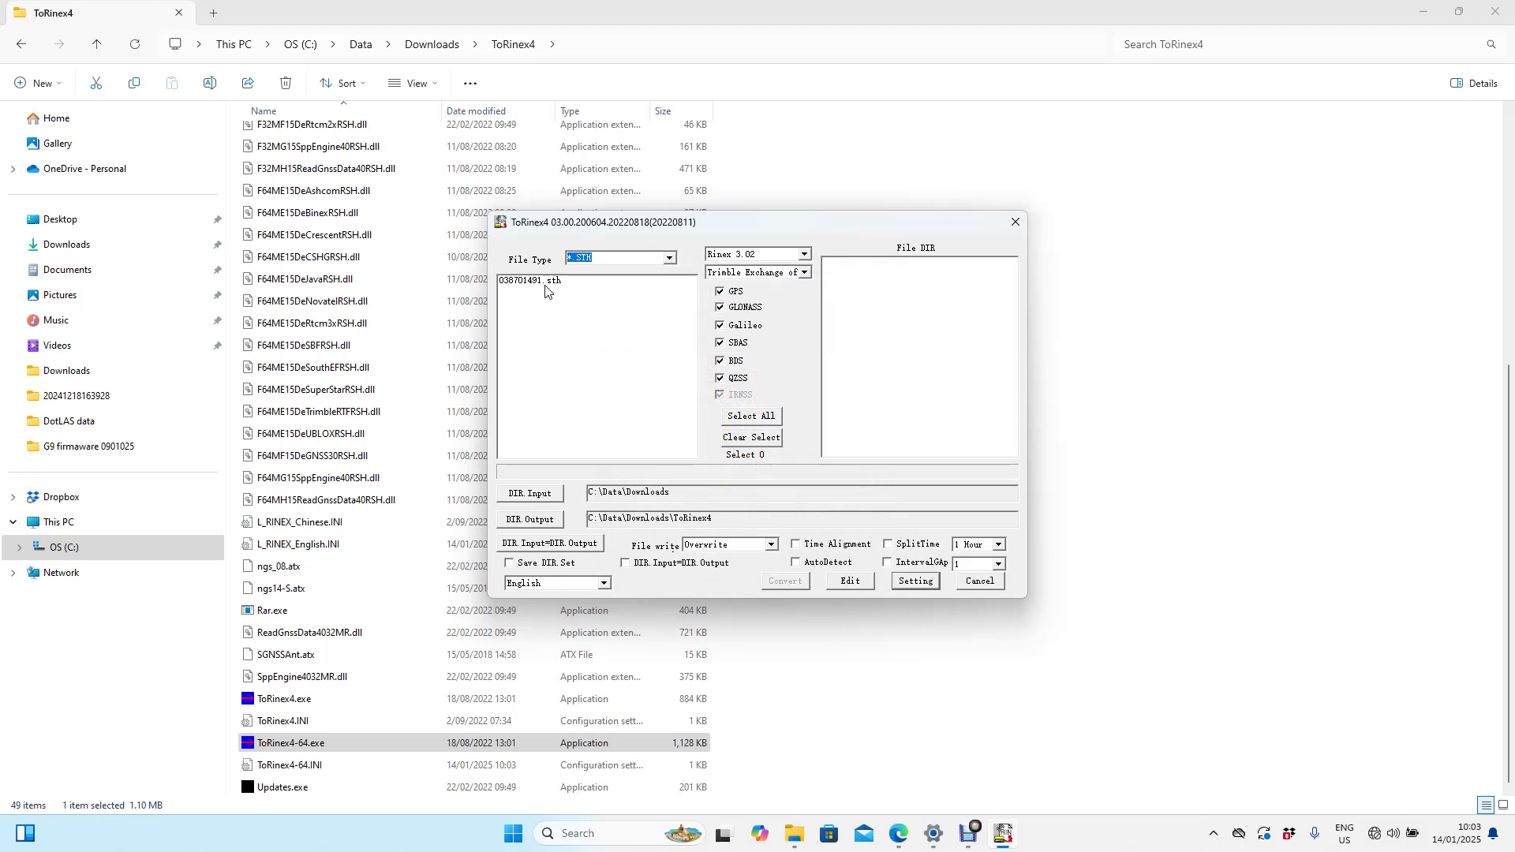
# - Check the available RINEX versions and set the output directory to C:\Data\Downloads\Rinex export
pyautogui.click(806, 254)
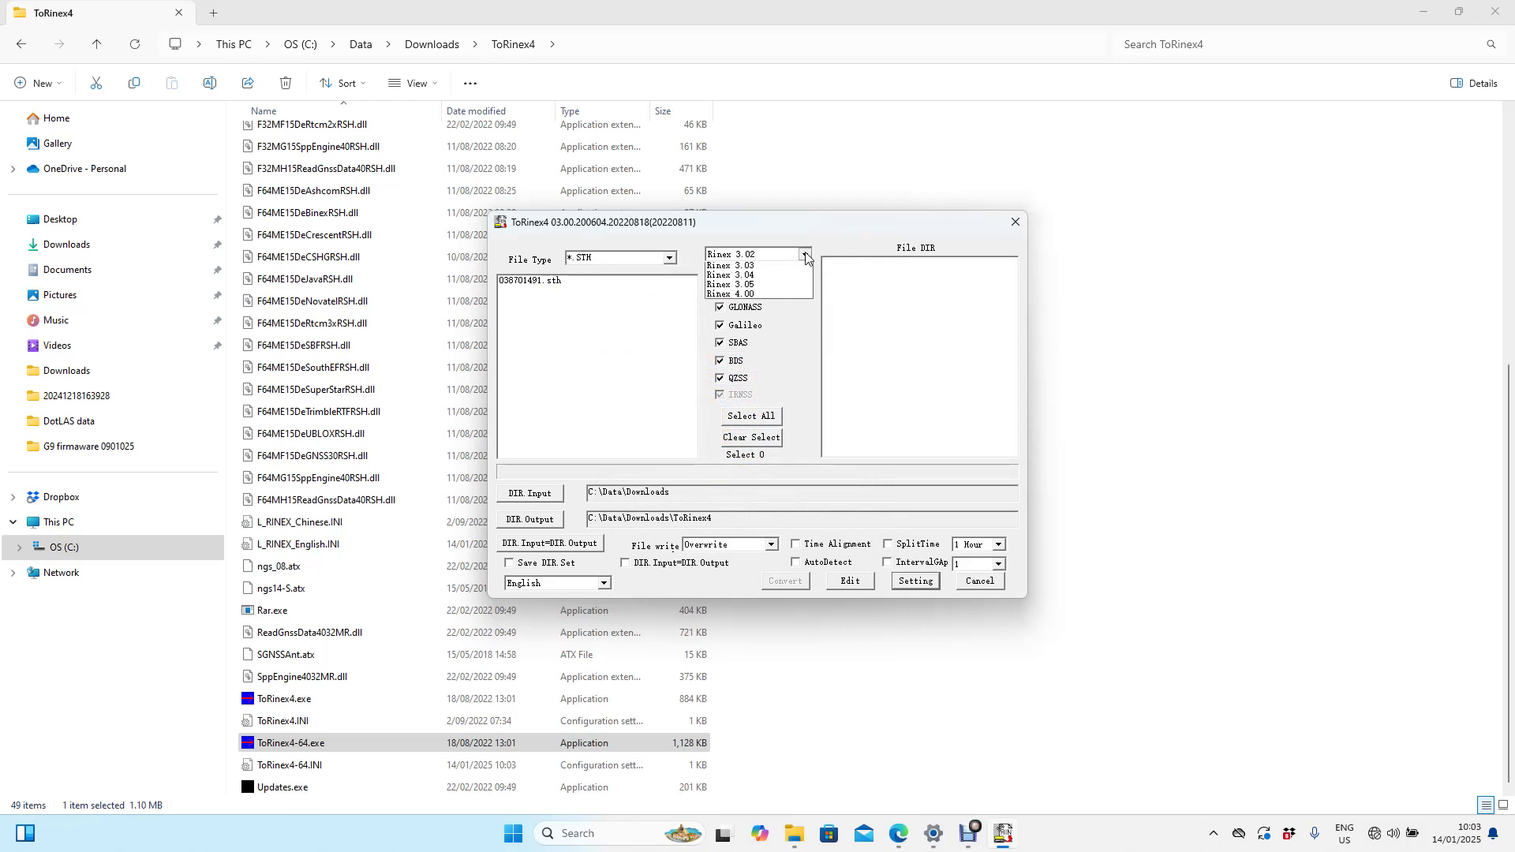
pyautogui.click(805, 254)
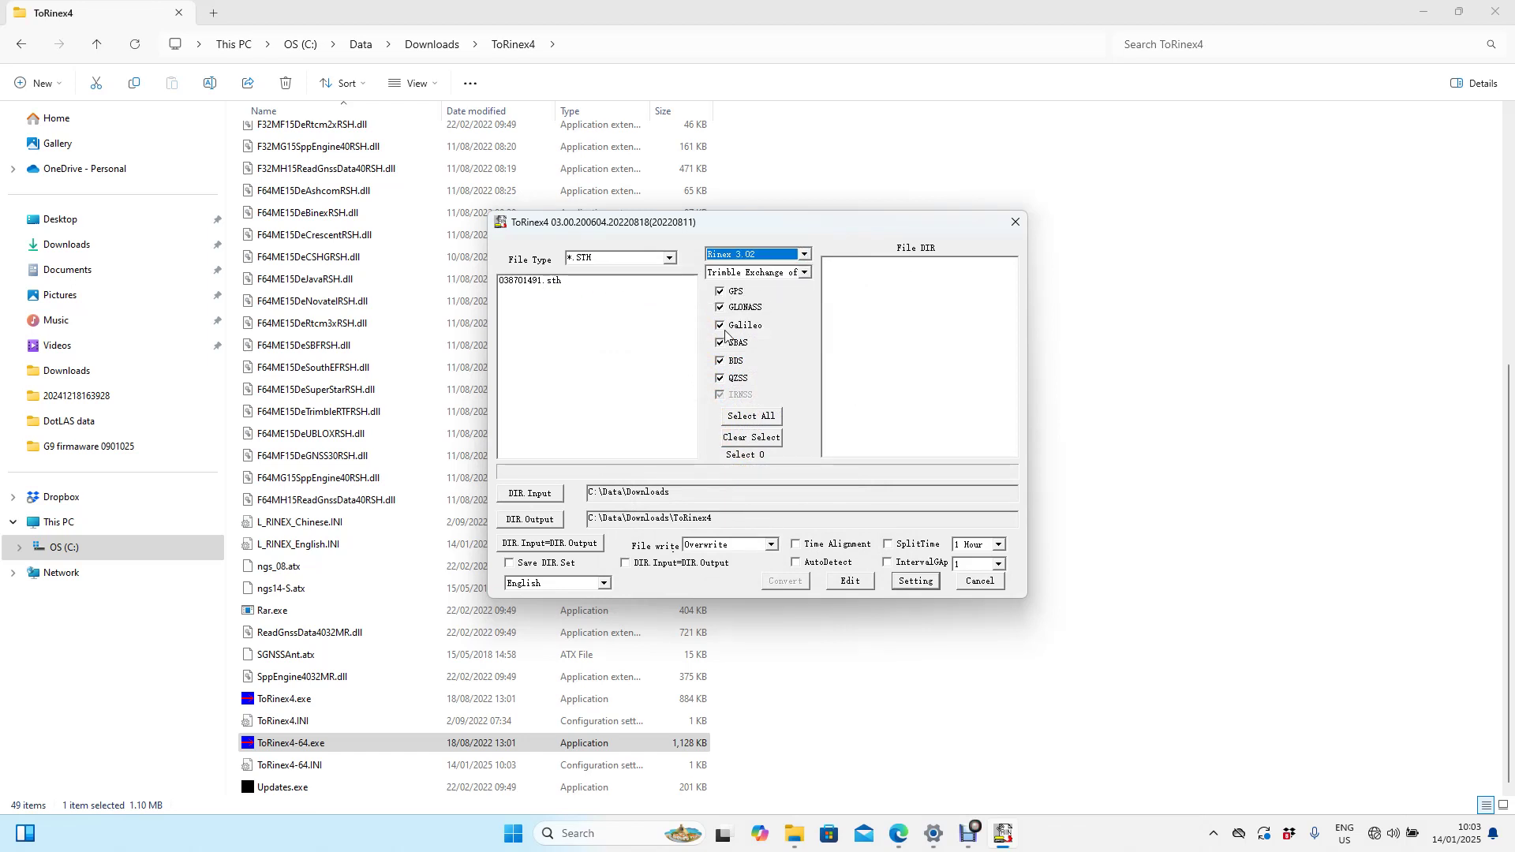
pyautogui.click(529, 523)
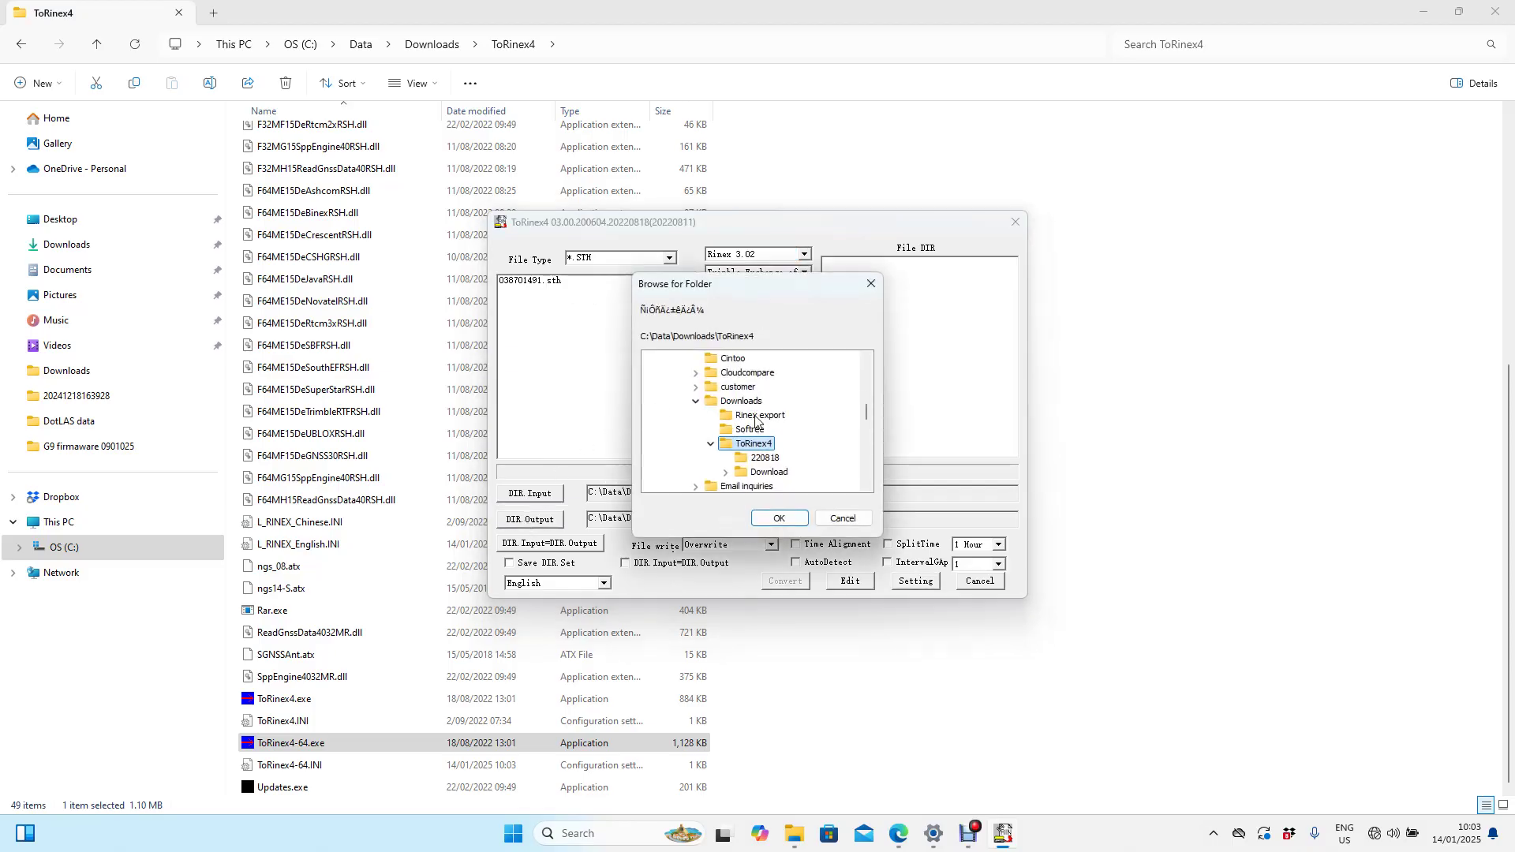
pyautogui.click(757, 417)
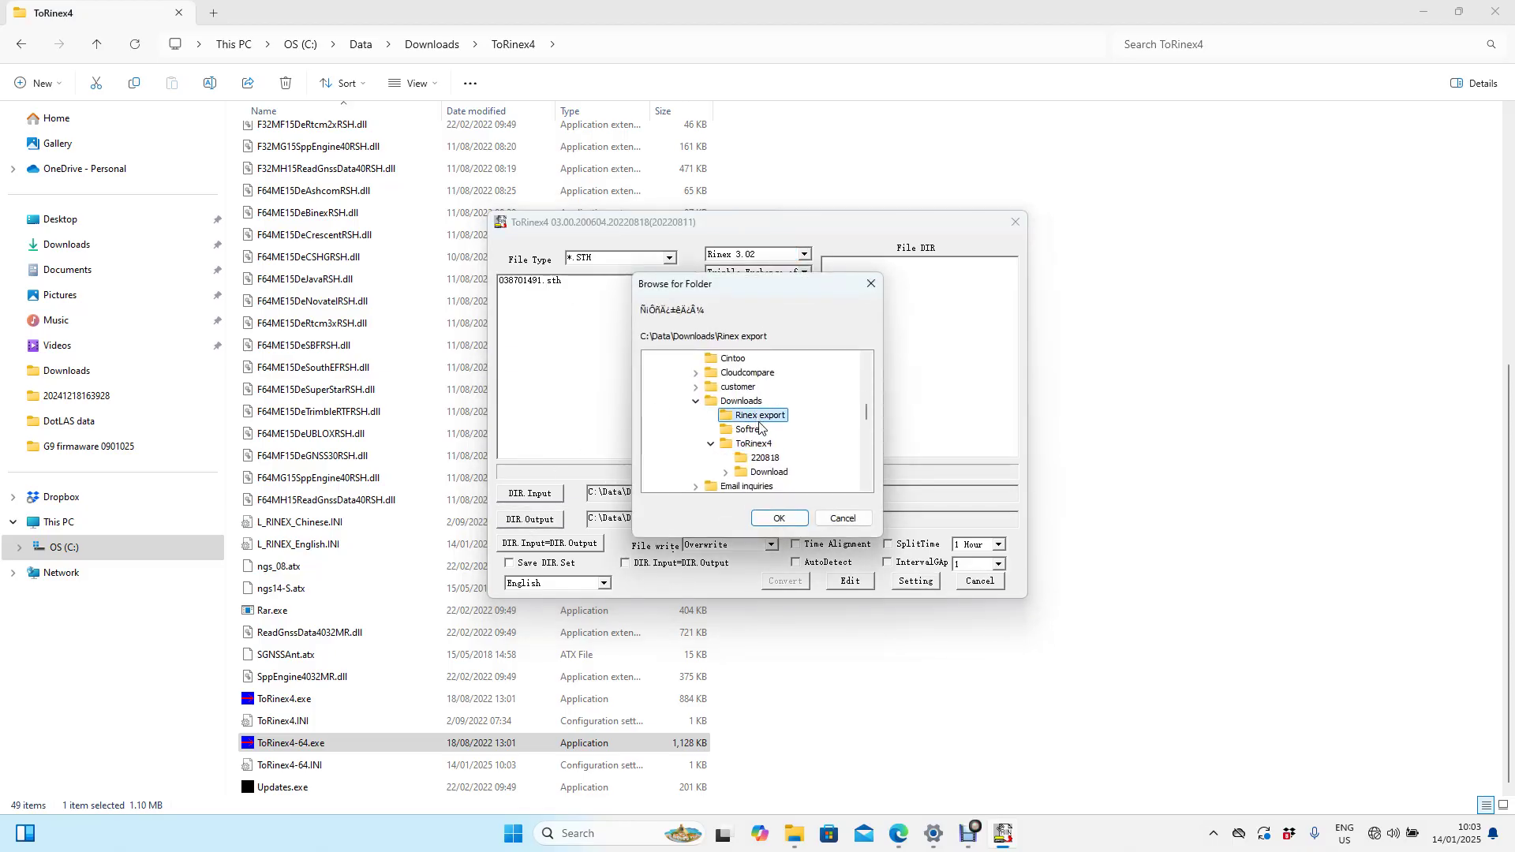
pyautogui.click(779, 518)
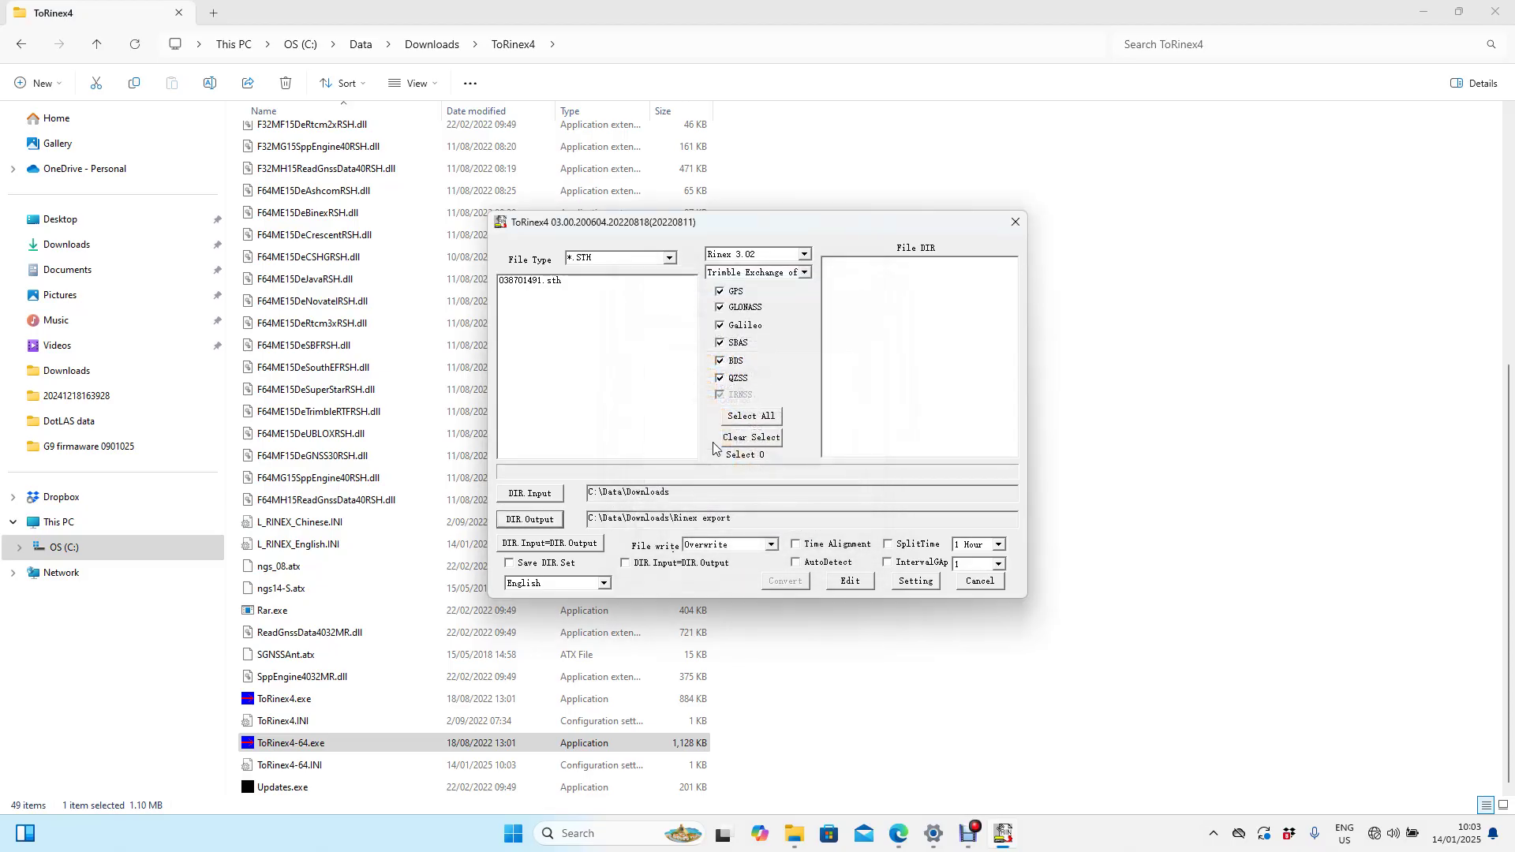
# - Convert 038701491.sth using the Rinex 3.02 version and the Trimble Exchange output format
pyautogui.click(805, 255)
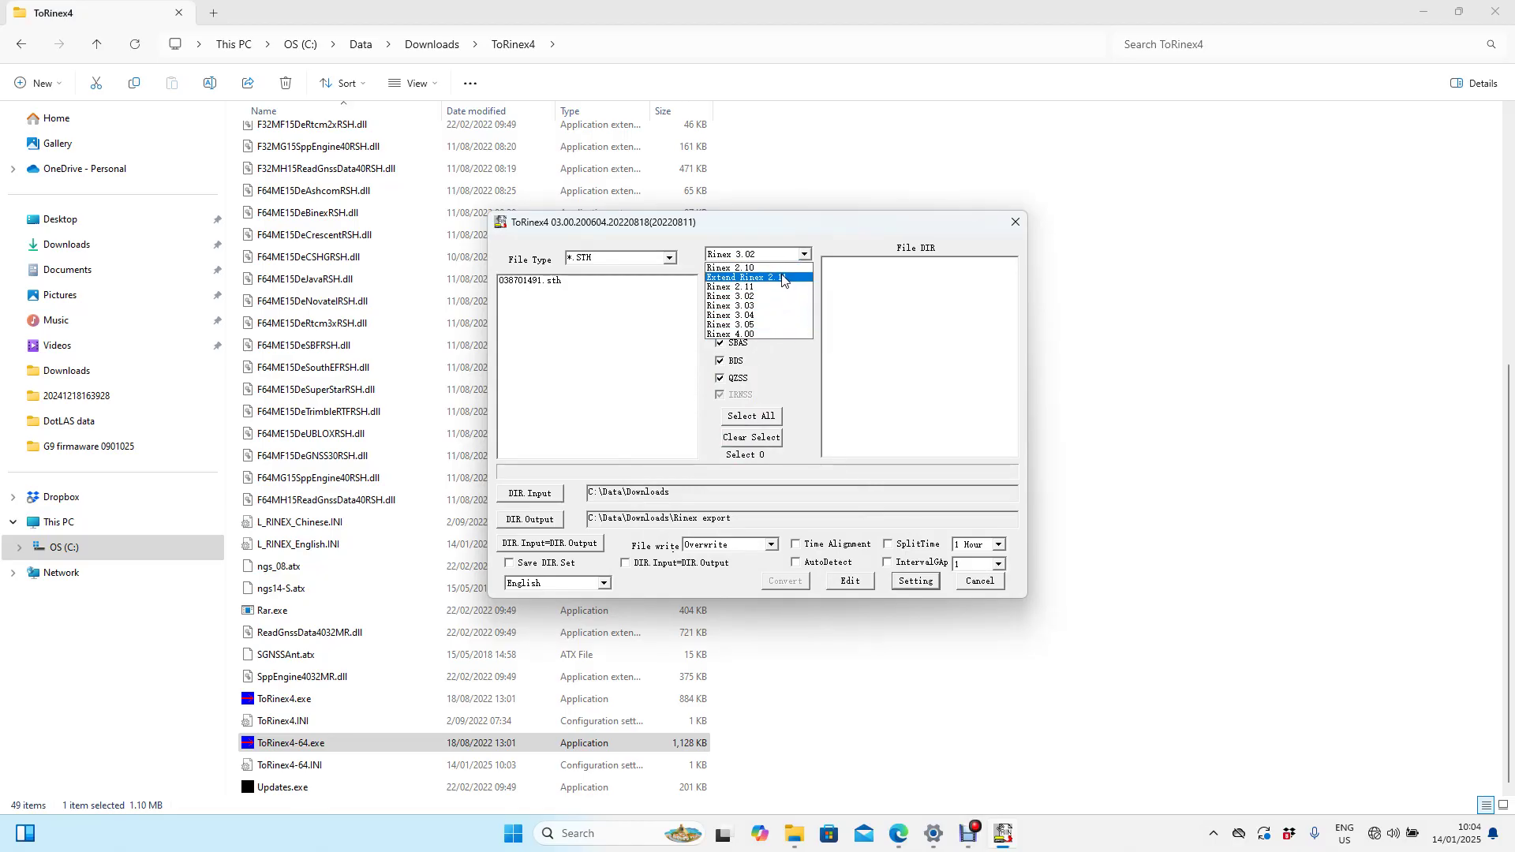
pyautogui.click(779, 304)
pyautogui.click(805, 273)
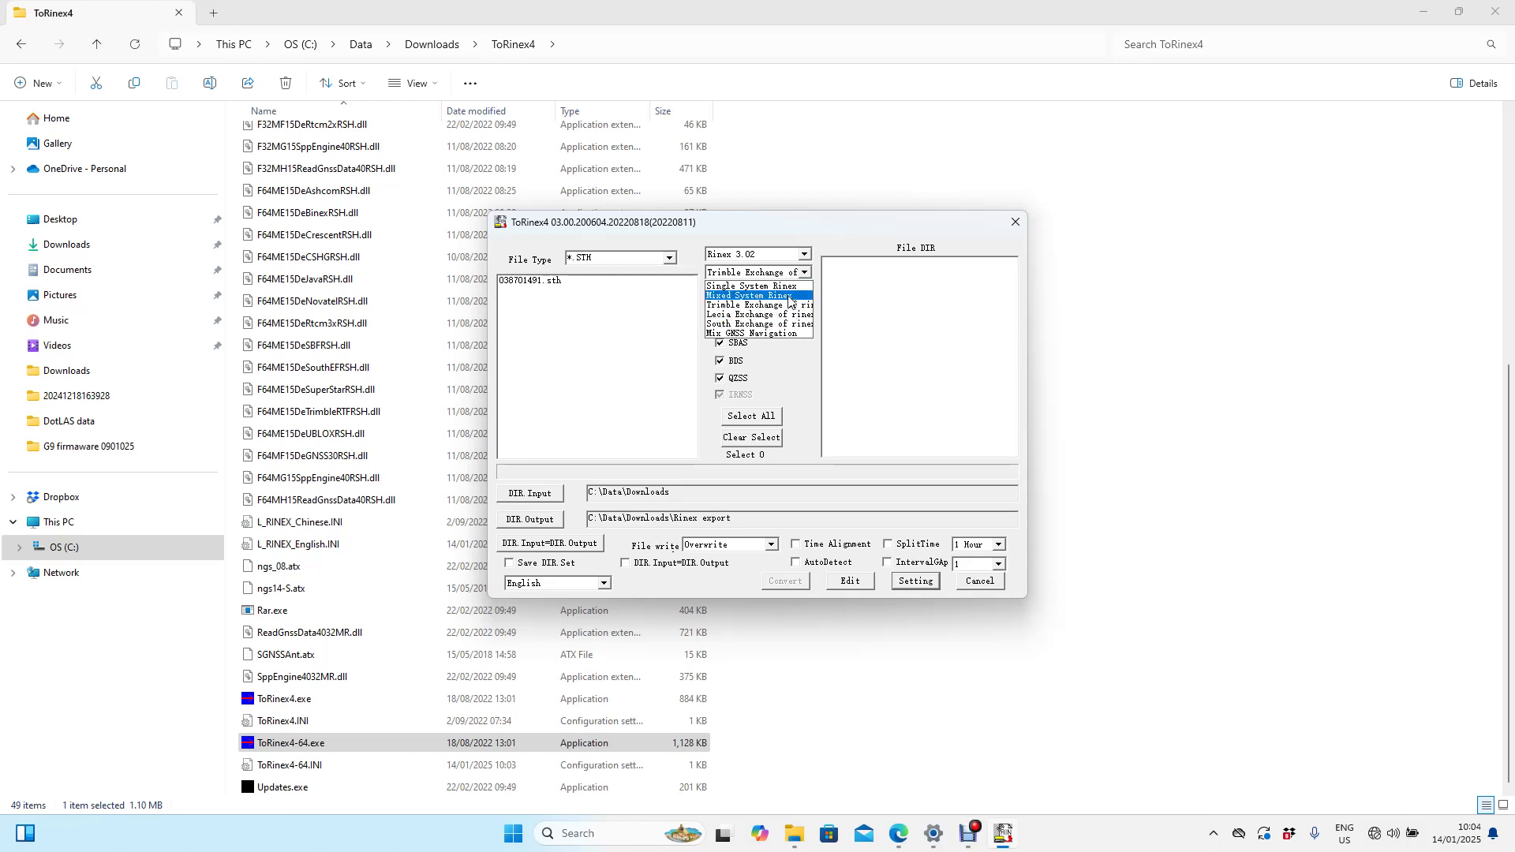
pyautogui.click(784, 304)
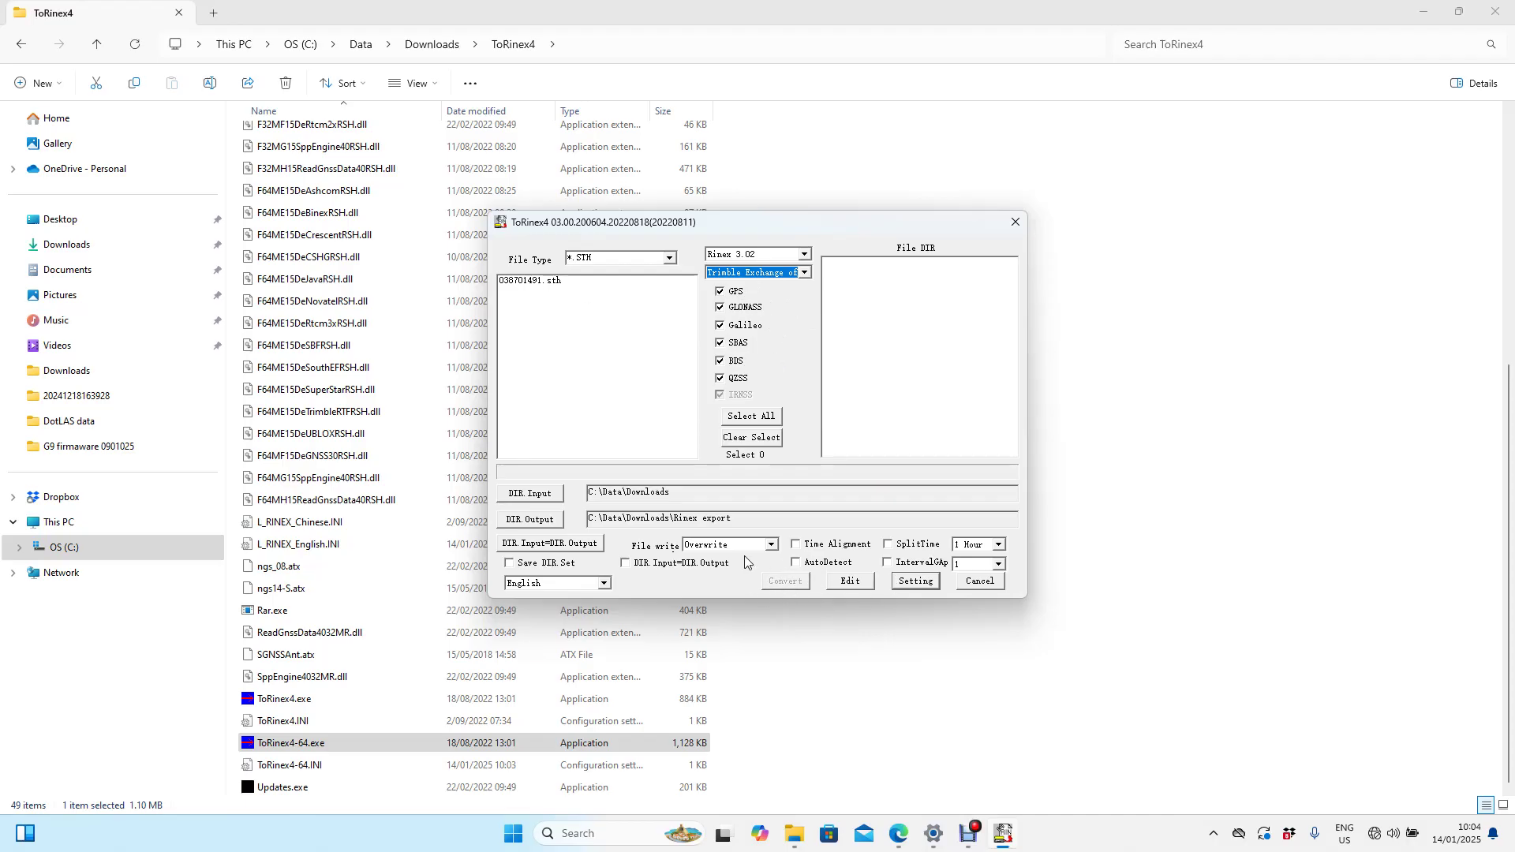
pyautogui.click(521, 287)
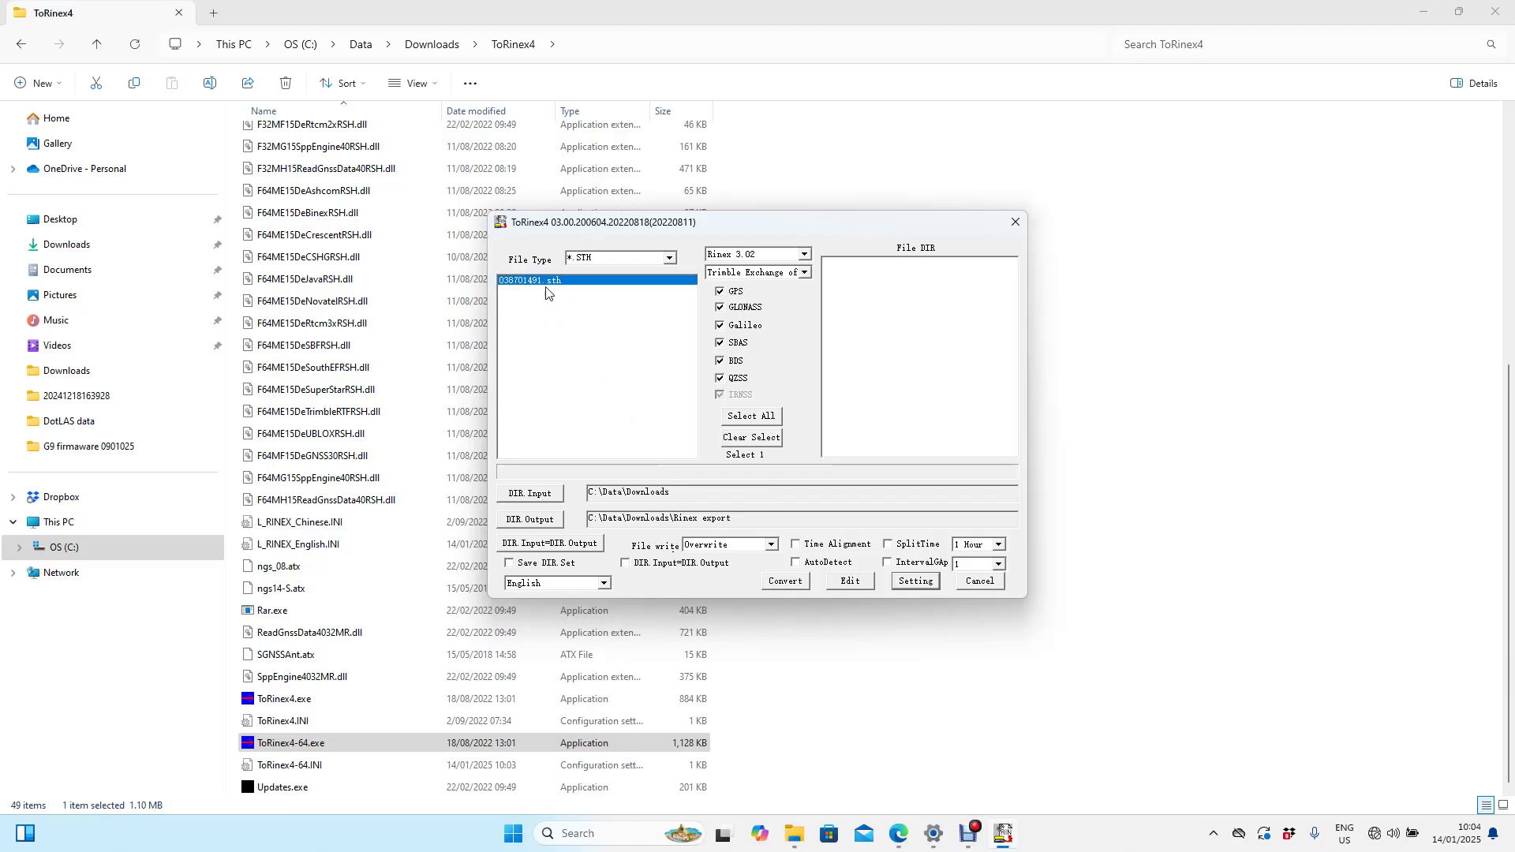
pyautogui.click(777, 582)
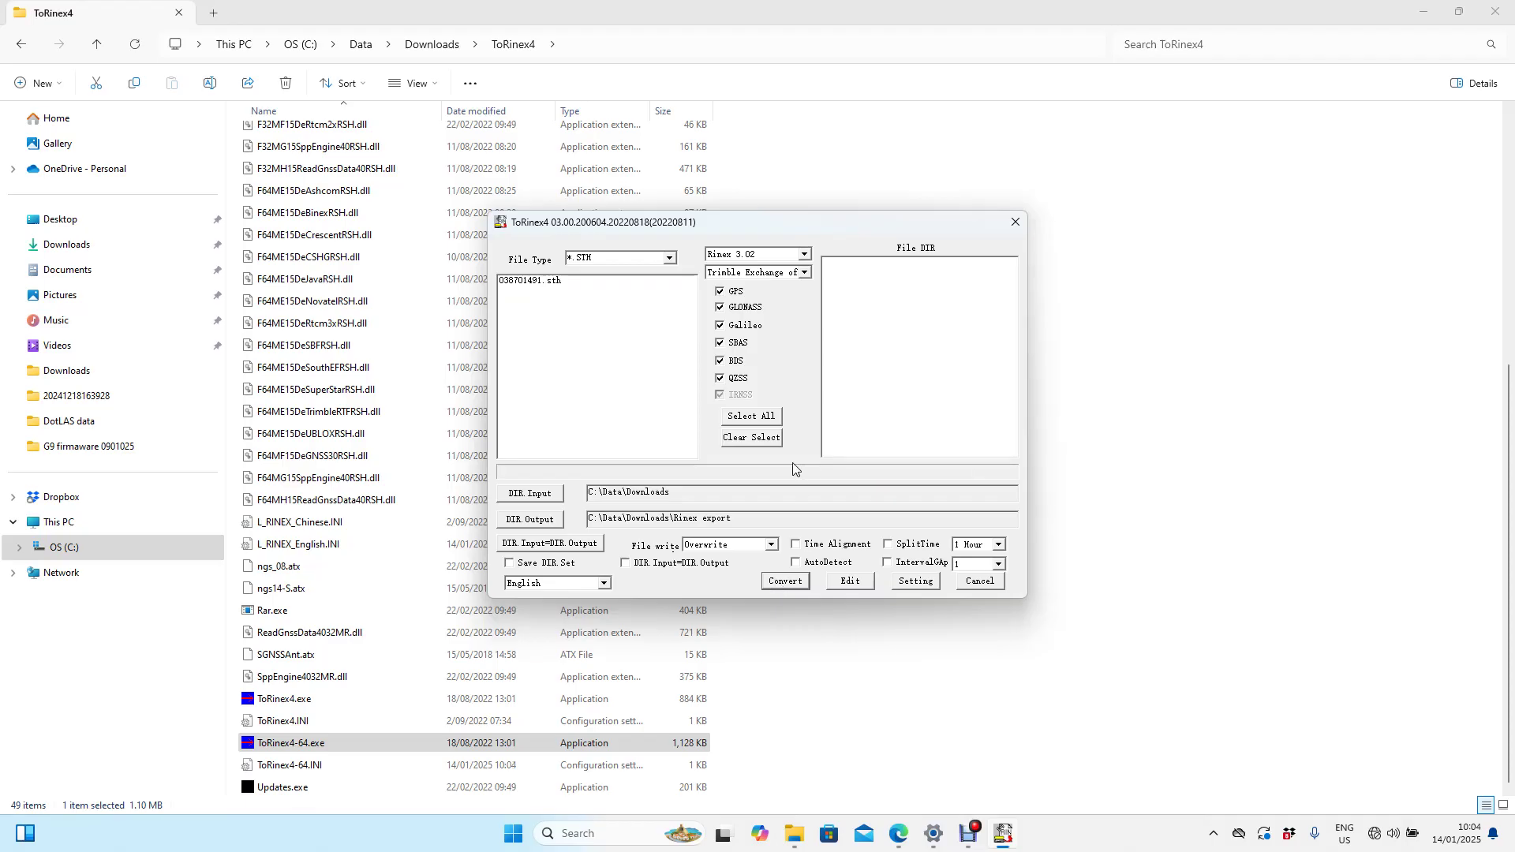
# - Switch to File Explorer and open the export folder C:\Data\Downloads\Rinex export
pyautogui.click(796, 837)
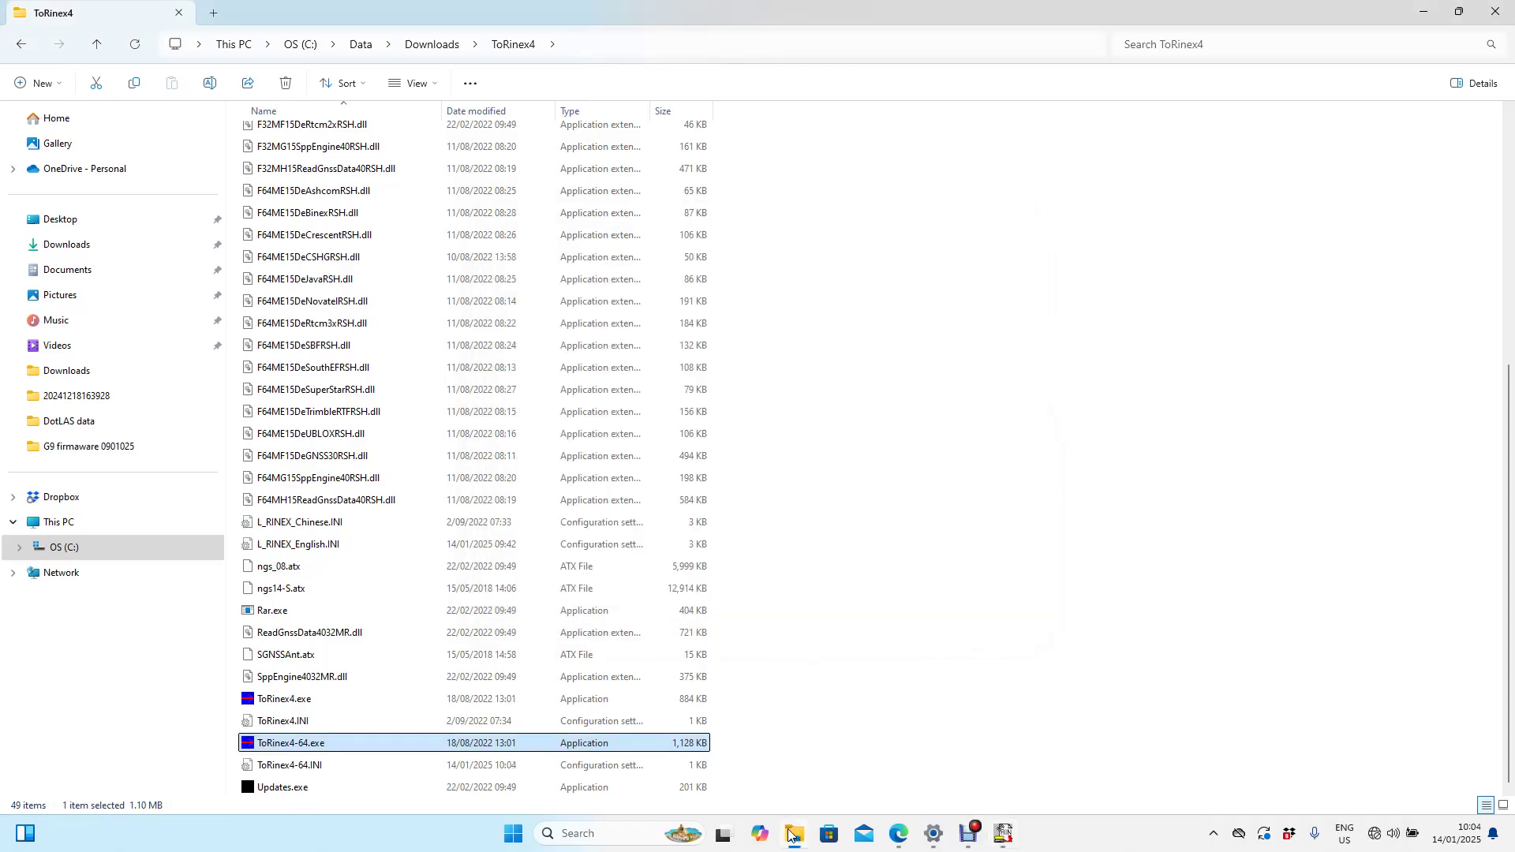
pyautogui.click(64, 547)
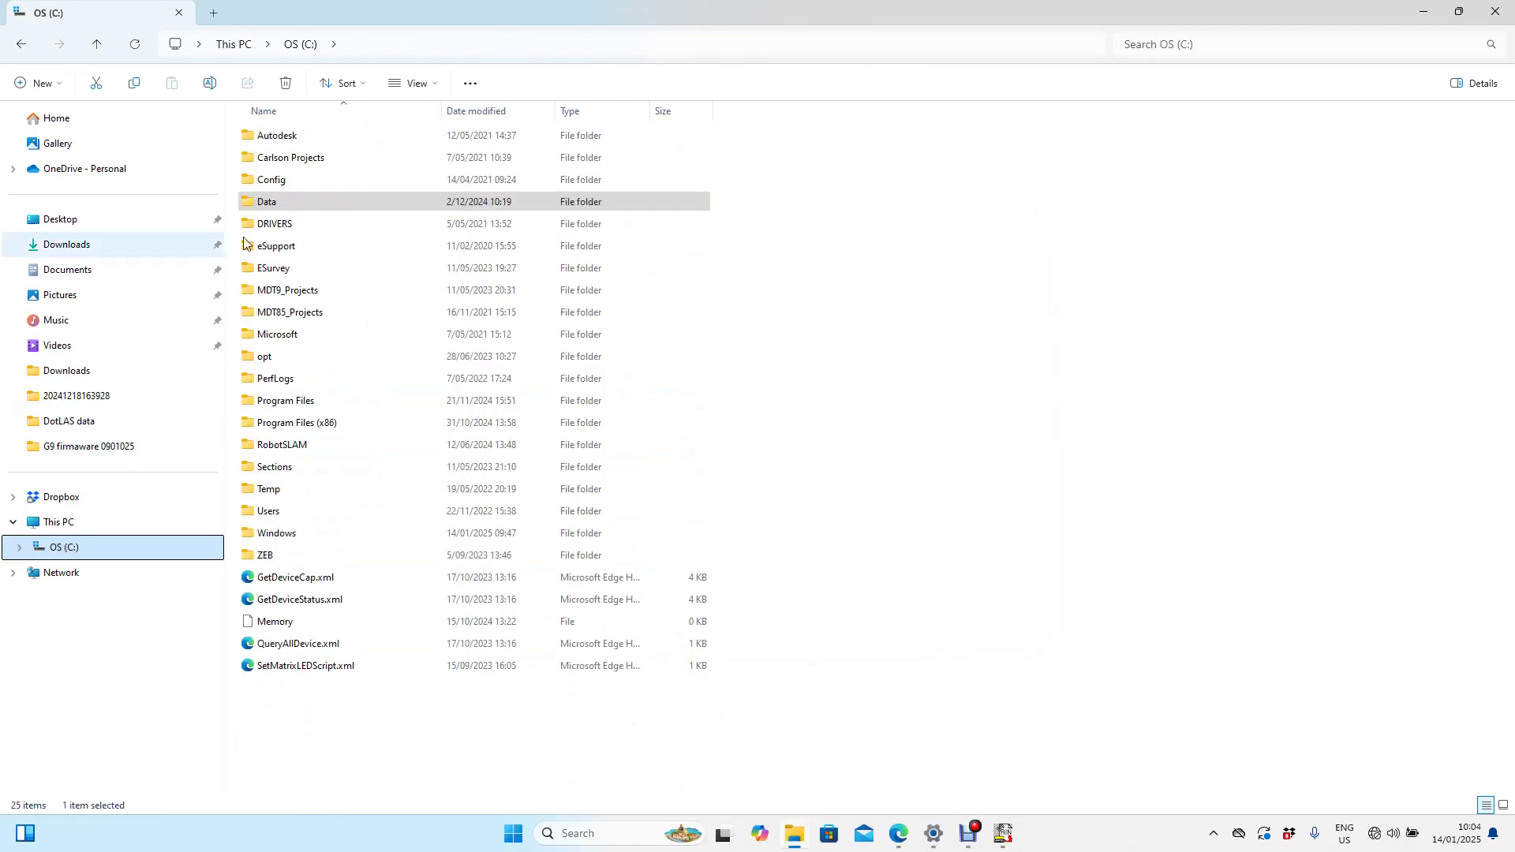
pyautogui.doubleClick(278, 204)
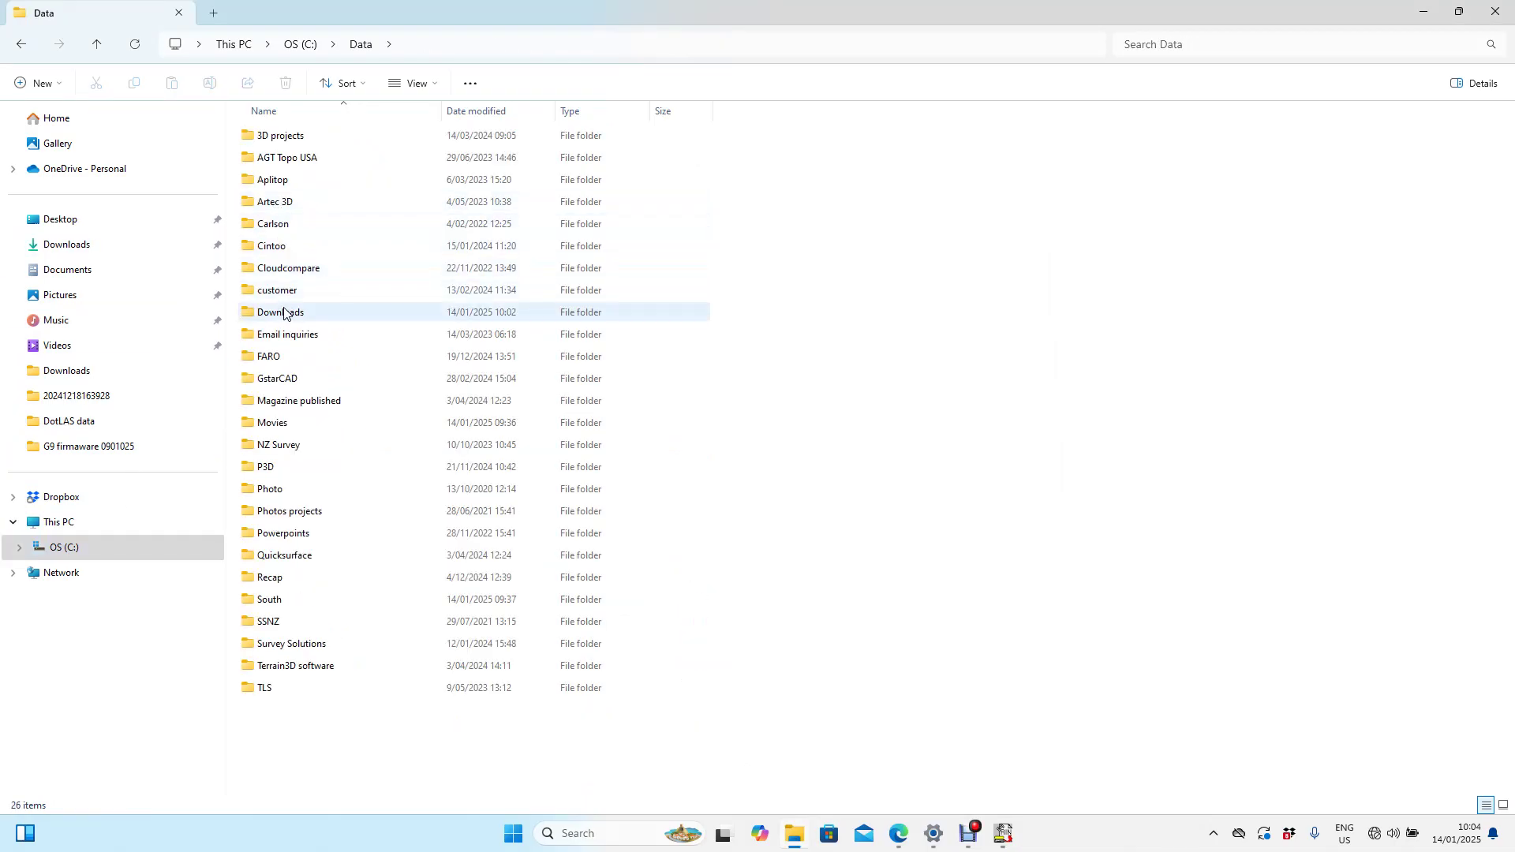
pyautogui.doubleClick(286, 313)
pyautogui.doubleClick(299, 190)
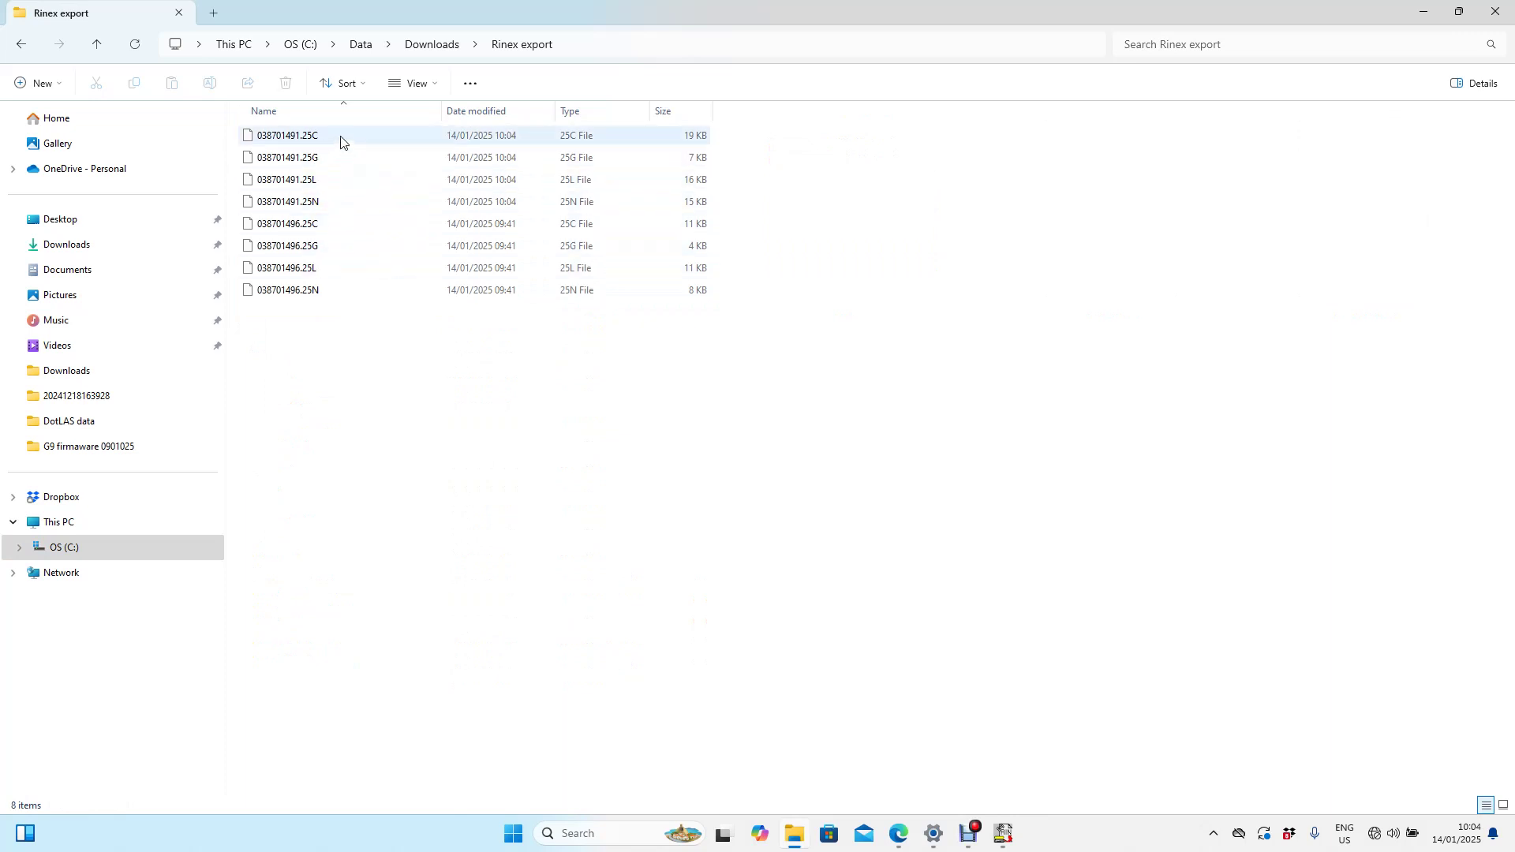
# - Delete the four older 038701496 files, from 038701496.25C to 038701496.25N, in the Rinex export folder
pyautogui.click(310, 230)
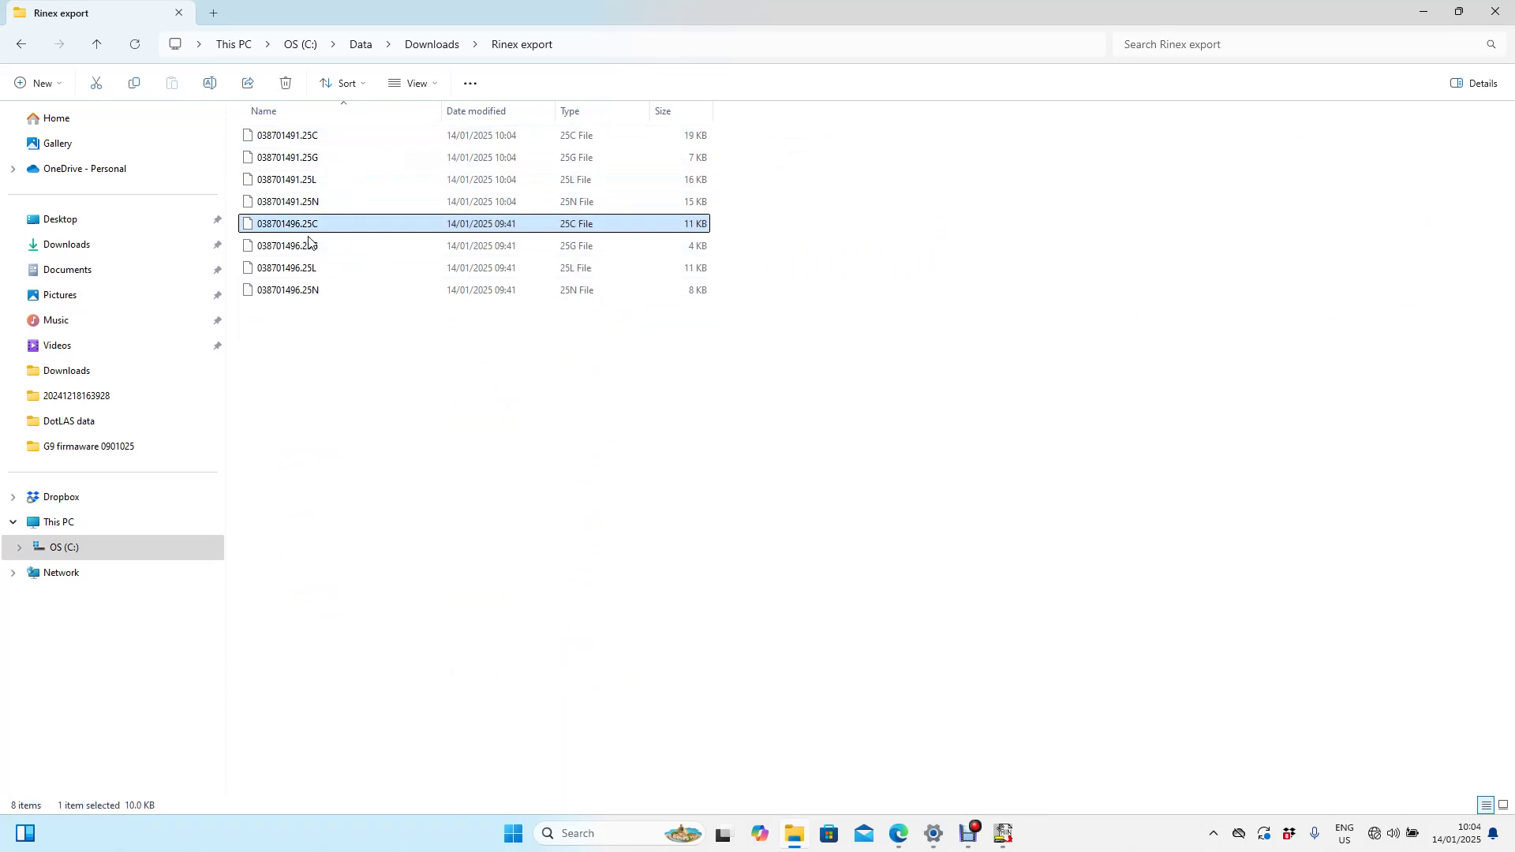
pyautogui.keyDown('shift'); pyautogui.click(315, 294); pyautogui.keyUp('shift')
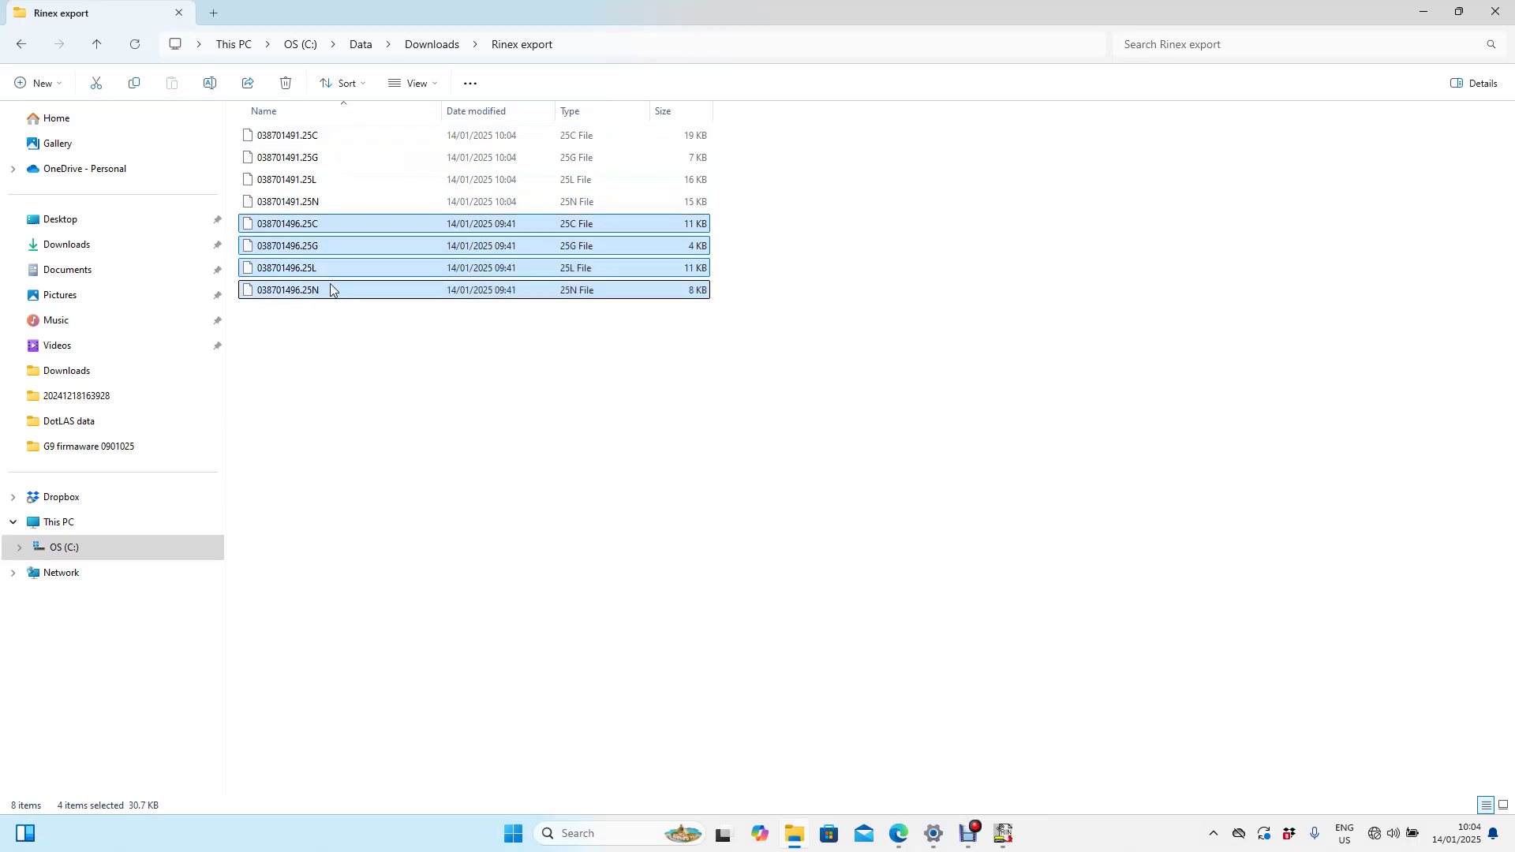
pyautogui.press('Delete')
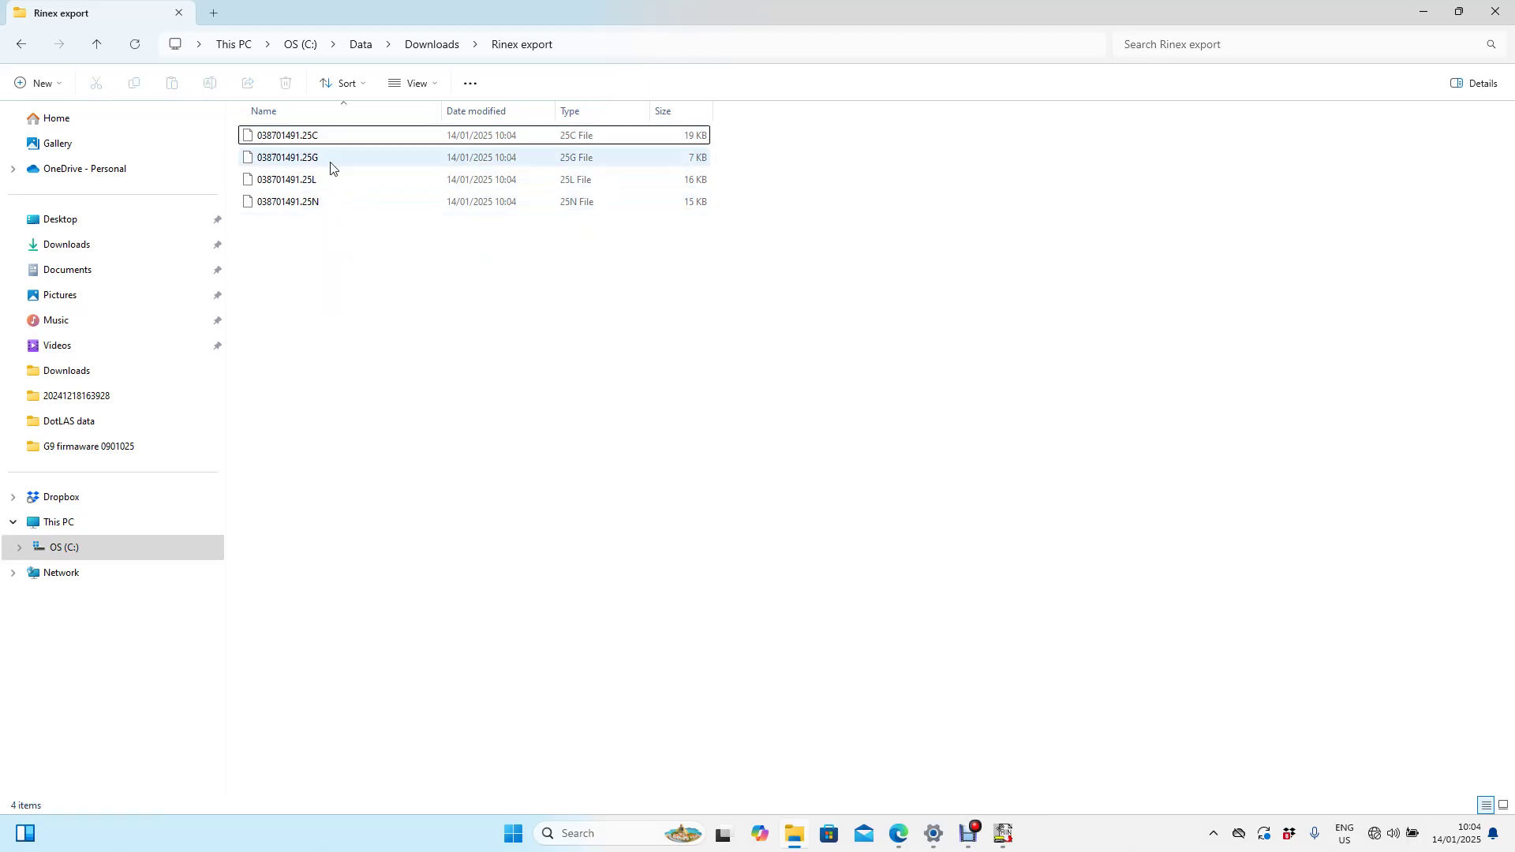